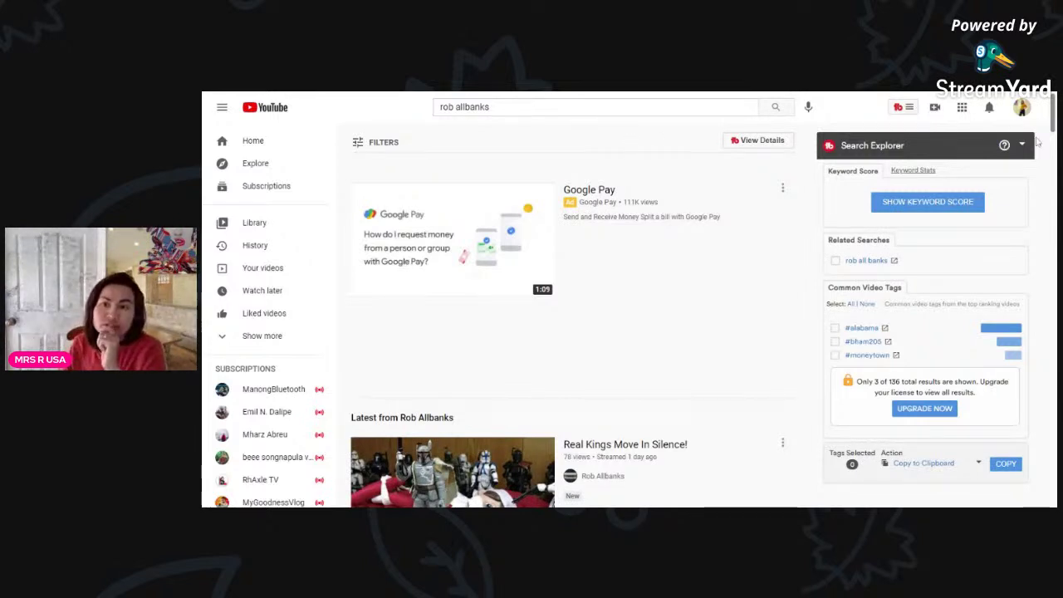
Open your own channel page and look over its Channelytics channel keywords
{"action": "left_click", "coordinate": [1022, 108]}
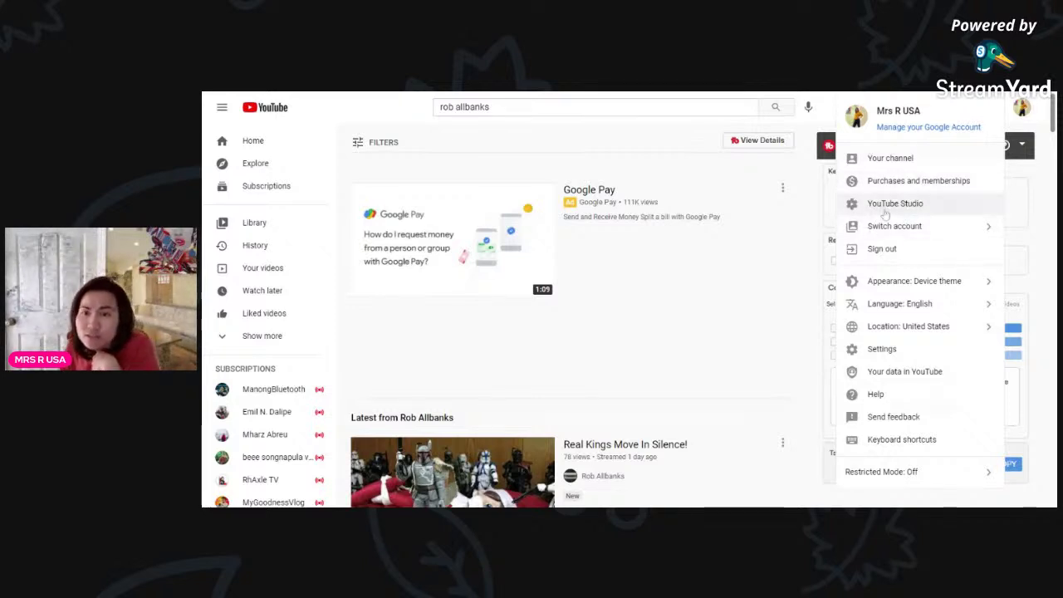
{"action": "left_click", "coordinate": [890, 158]}
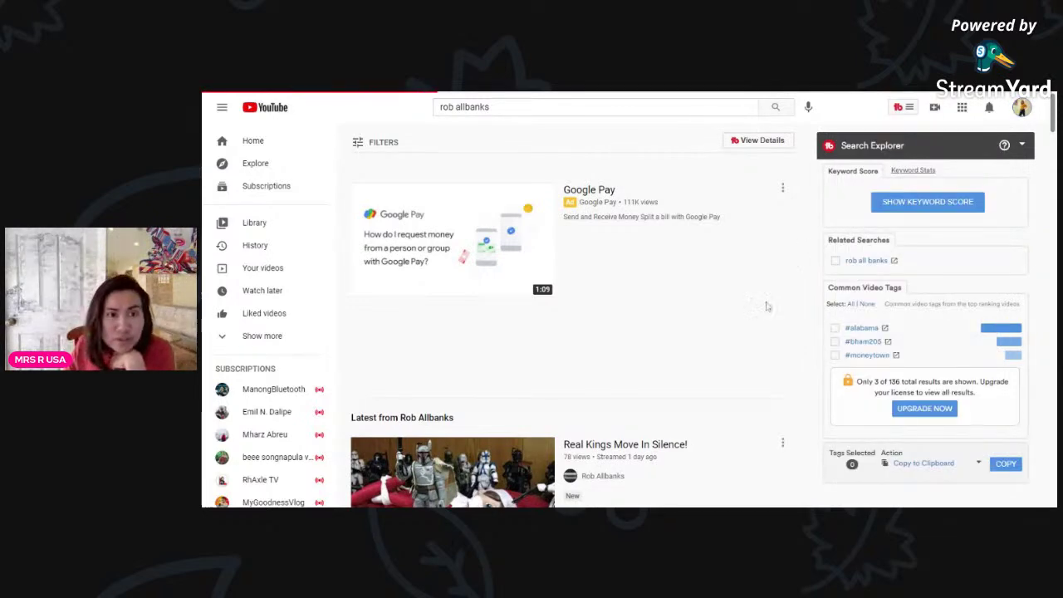
{"action": "scroll", "coordinate": [1015, 314], "scroll_direction": "down", "scroll_amount": 2}
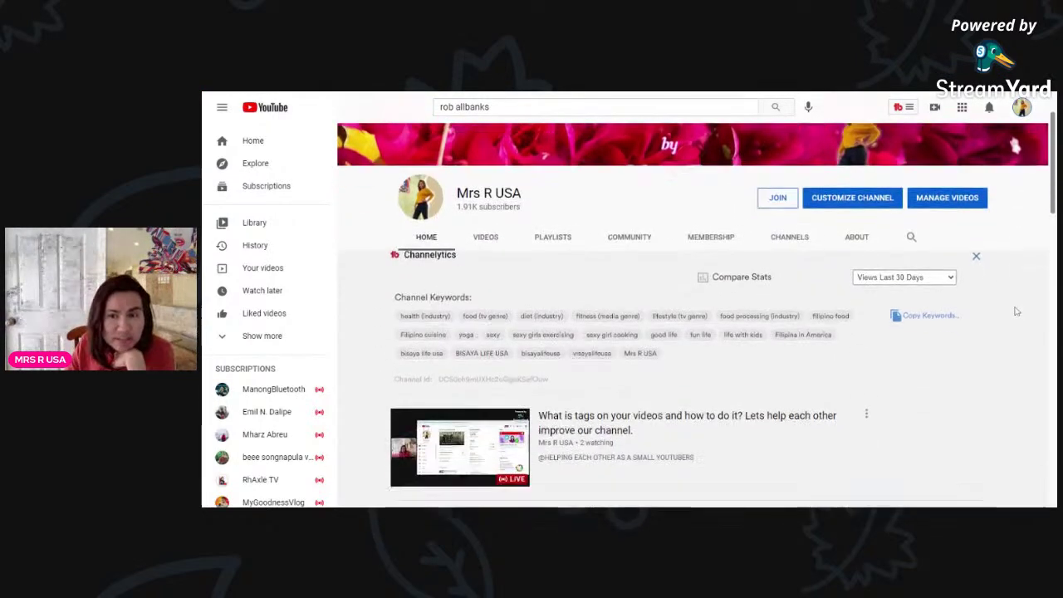
{"action": "scroll", "coordinate": [1014, 312], "scroll_direction": "up", "scroll_amount": 2}
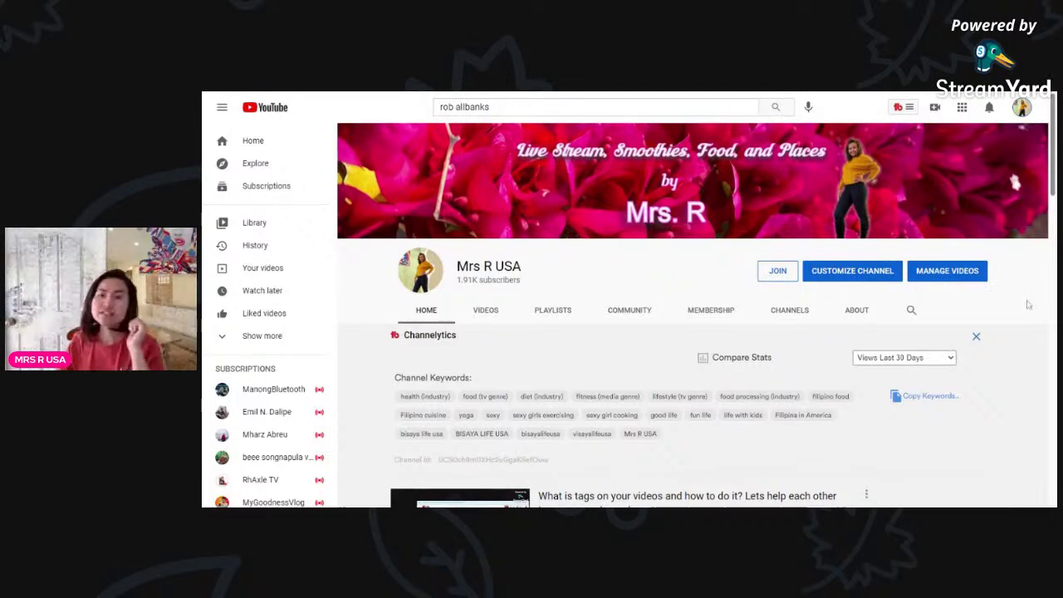
Open the YouTube account settings and look through the channel, channel manager and Google Account options
{"action": "left_click", "coordinate": [1022, 110]}
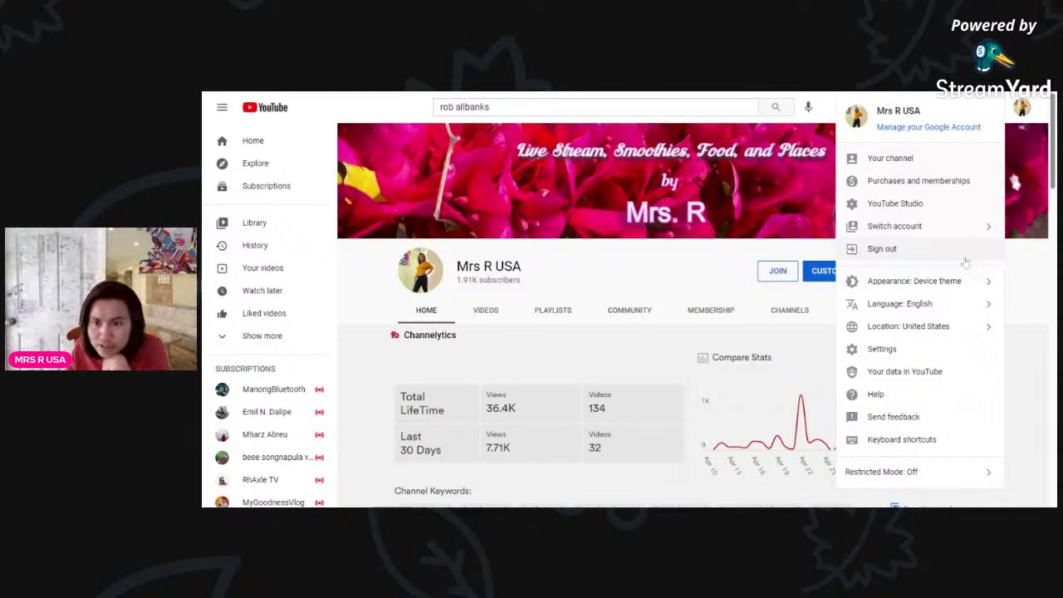
{"action": "left_click", "coordinate": [918, 355]}
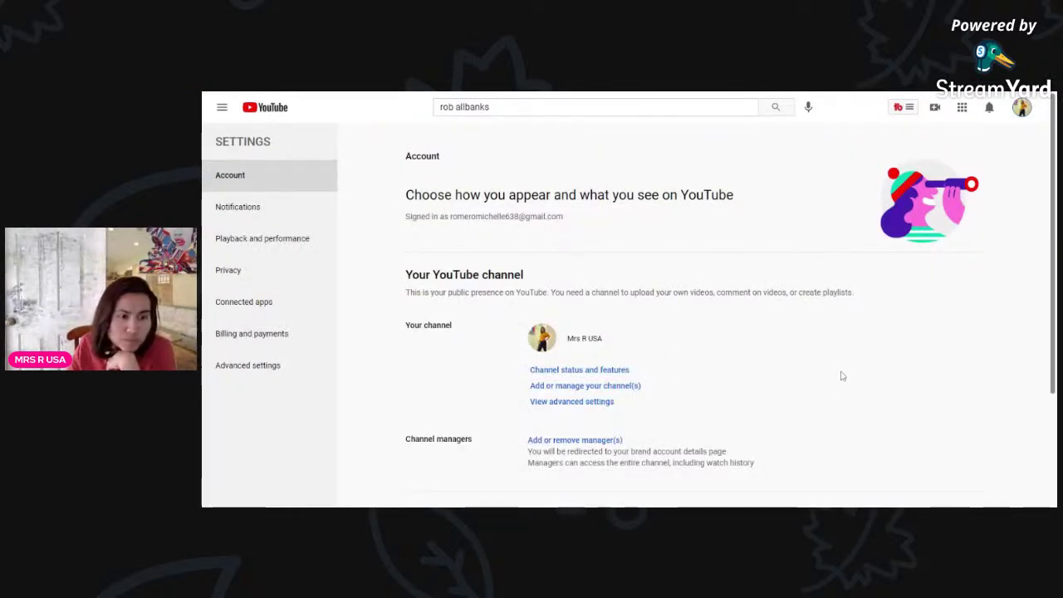
{"action": "scroll", "coordinate": [842, 378], "scroll_direction": "down", "scroll_amount": 1}
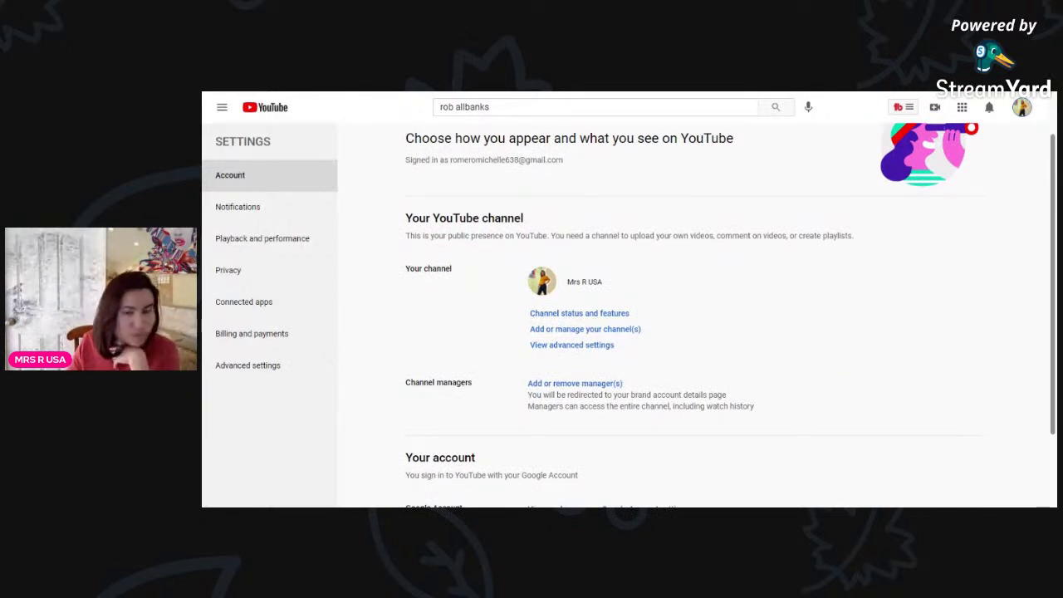
{"action": "scroll", "coordinate": [839, 373], "scroll_direction": "up", "scroll_amount": 1}
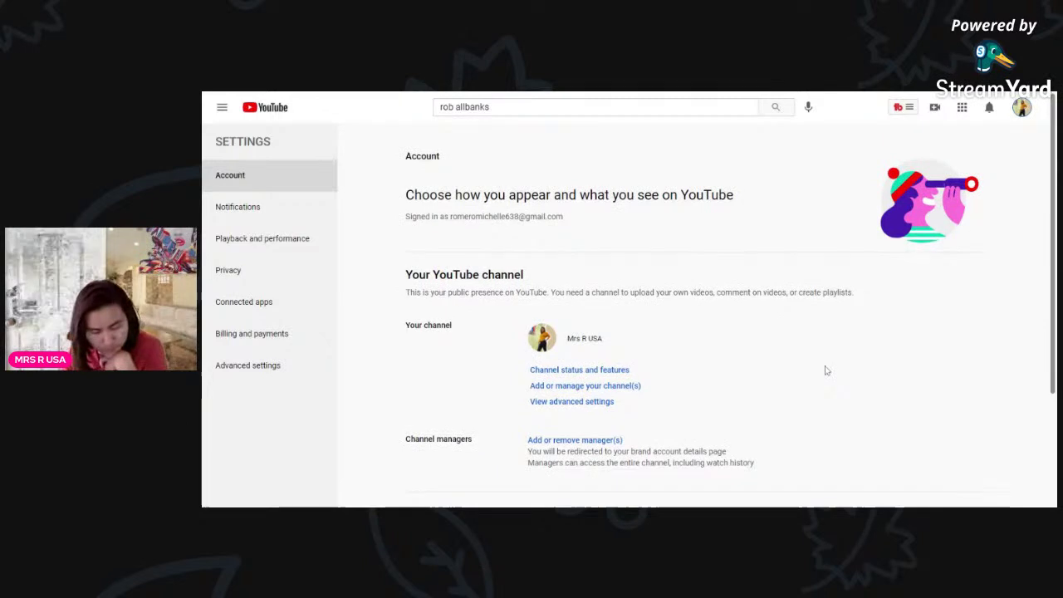
{"action": "scroll", "coordinate": [823, 368], "scroll_direction": "down", "scroll_amount": 3}
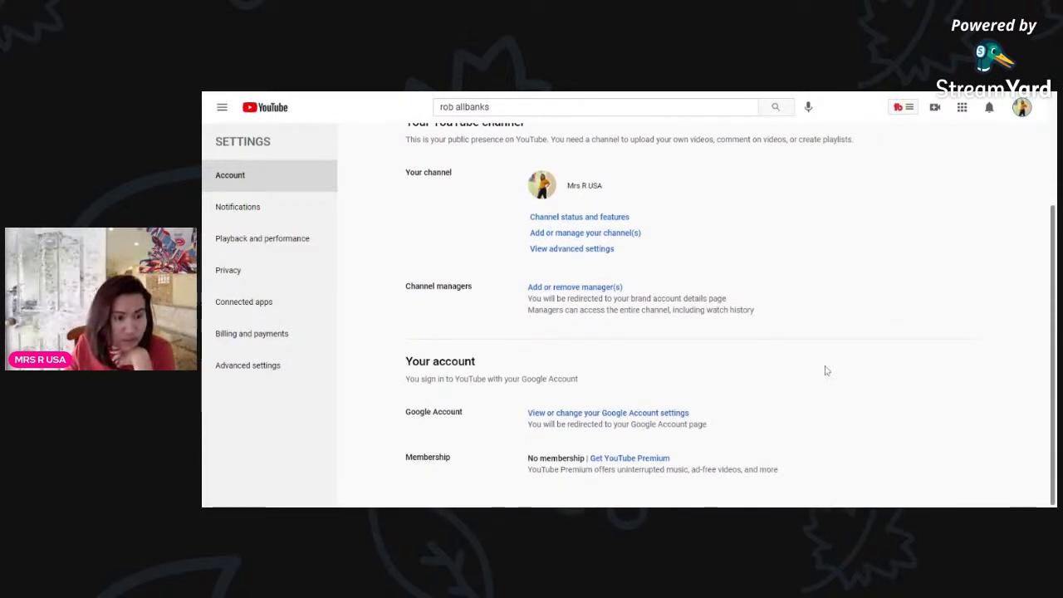
{"action": "scroll", "coordinate": [436, 376], "scroll_direction": "up", "scroll_amount": 3}
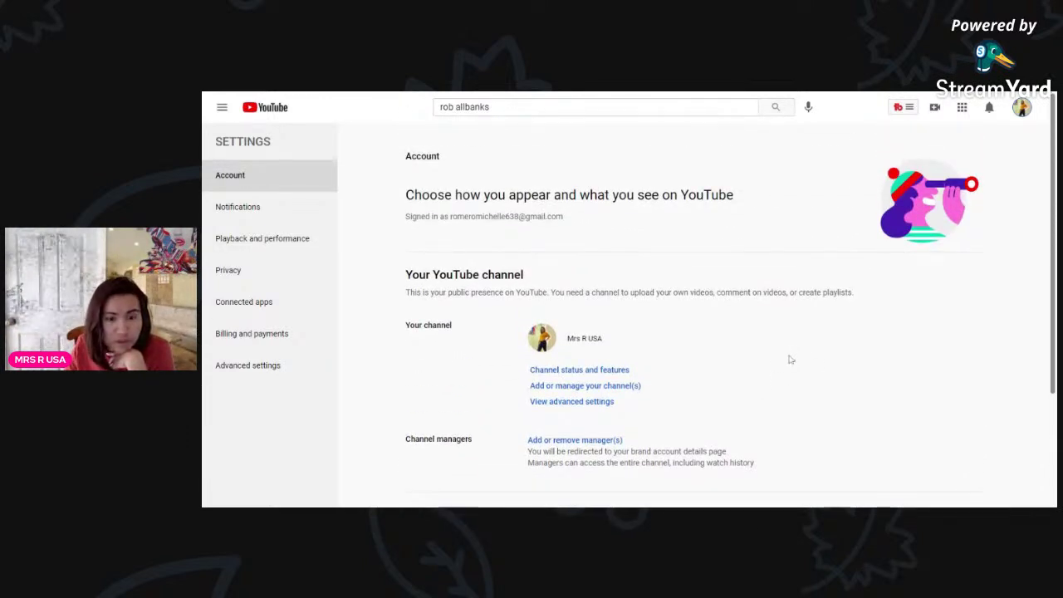
{"action": "left_click", "coordinate": [246, 183]}
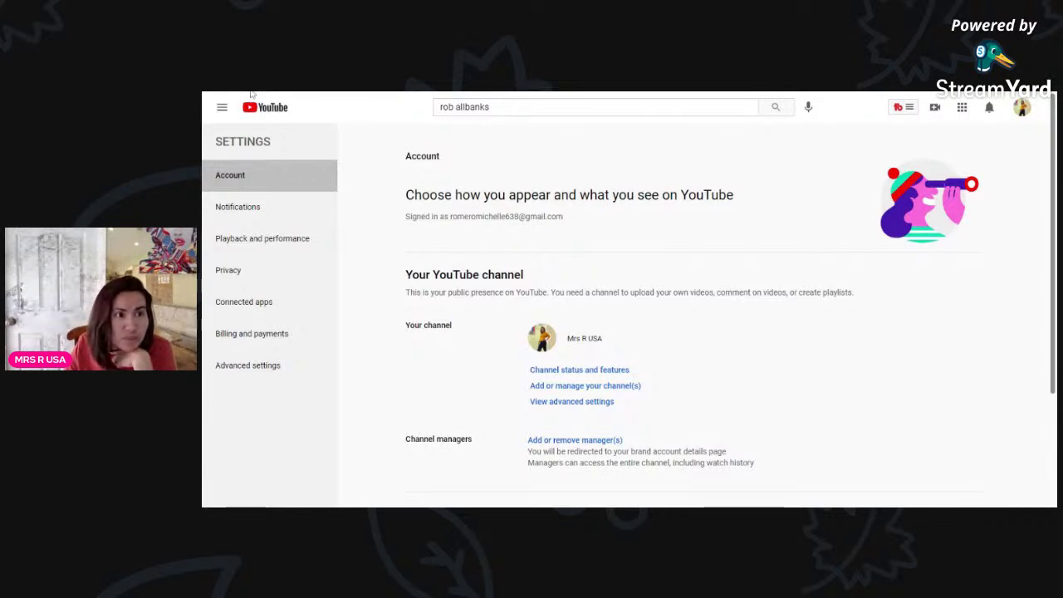
Return to your own channel page, reload it and look over the live stream and playlists on its home section
{"action": "key", "text": "alt+Left"}
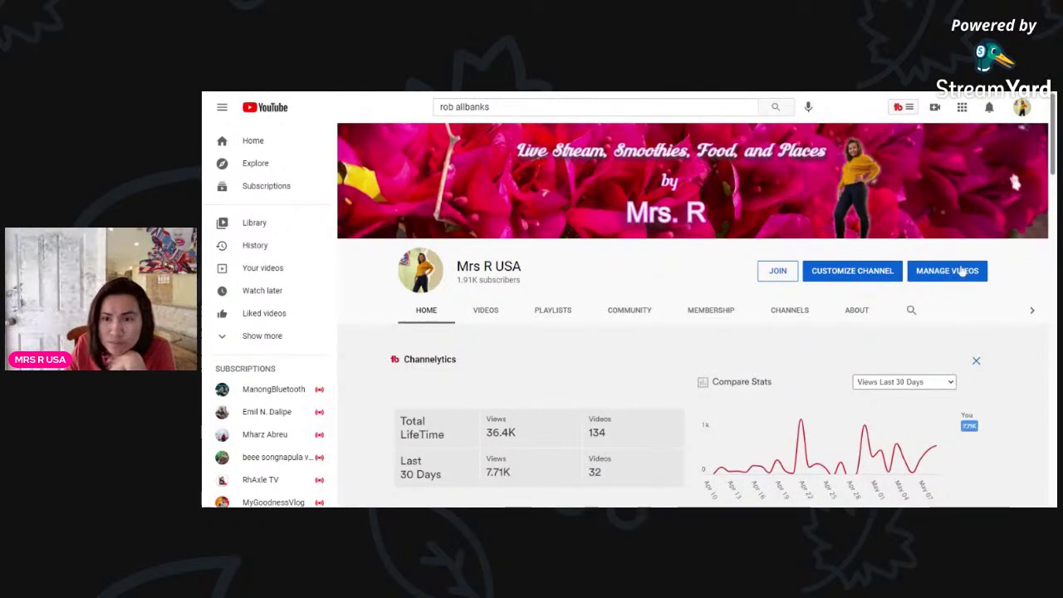
{"action": "left_click", "coordinate": [1021, 107]}
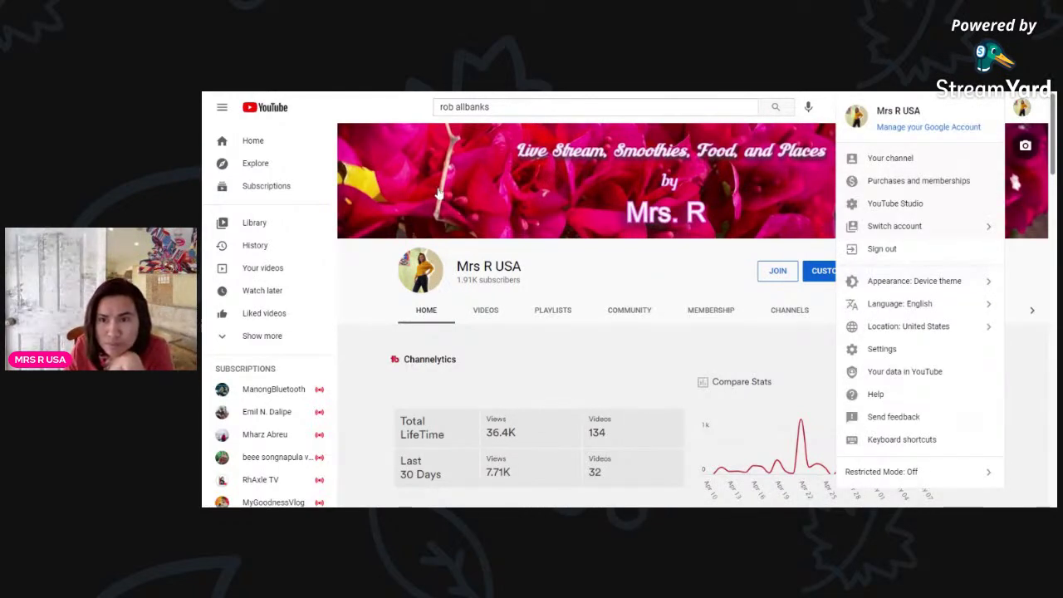
{"action": "left_click", "coordinate": [914, 160]}
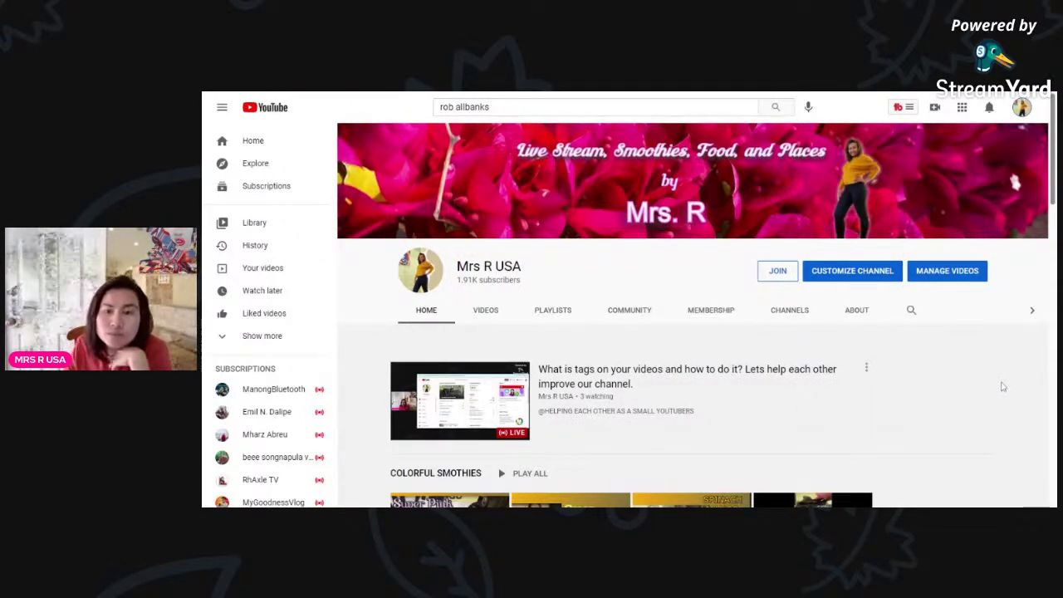
{"action": "scroll", "coordinate": [996, 386], "scroll_direction": "down", "scroll_amount": 2}
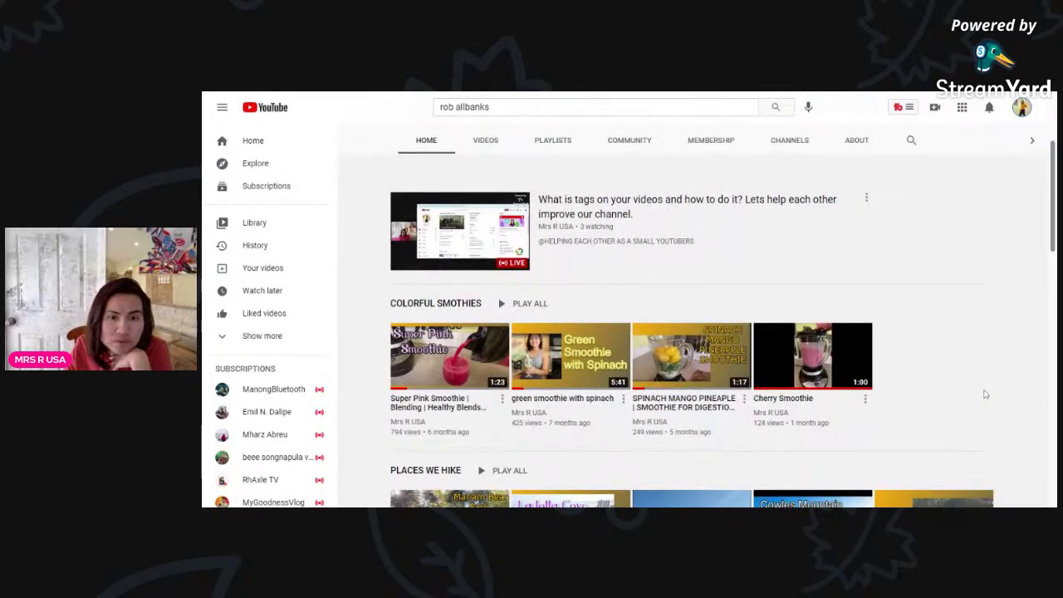
{"action": "scroll", "coordinate": [985, 393], "scroll_direction": "up", "scroll_amount": 2}
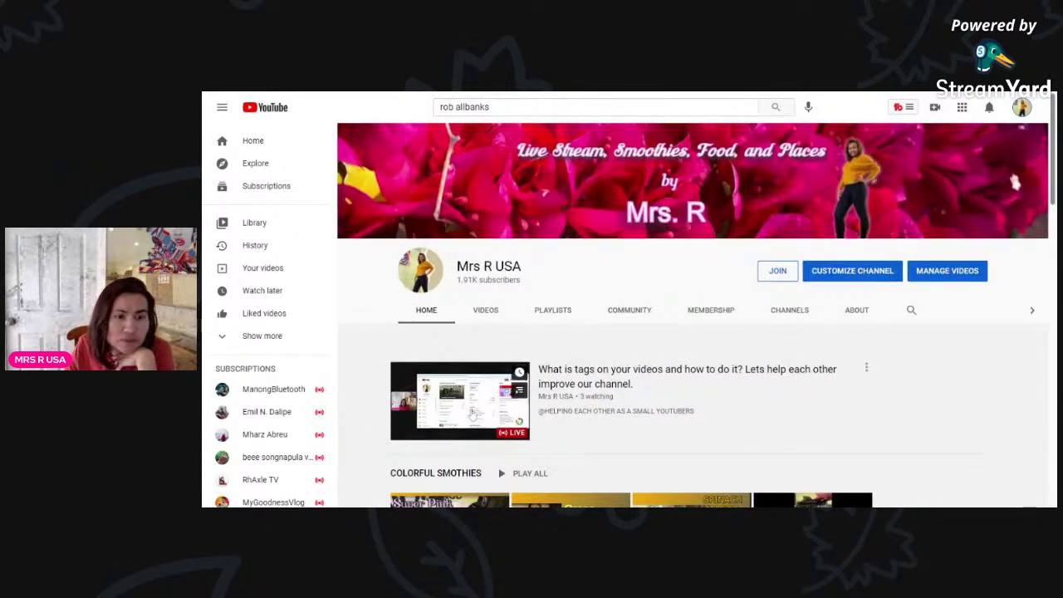
Open the channel's current live stream about video tags and read through its chat from the earliest messages to the latest
{"action": "left_click", "coordinate": [975, 379]}
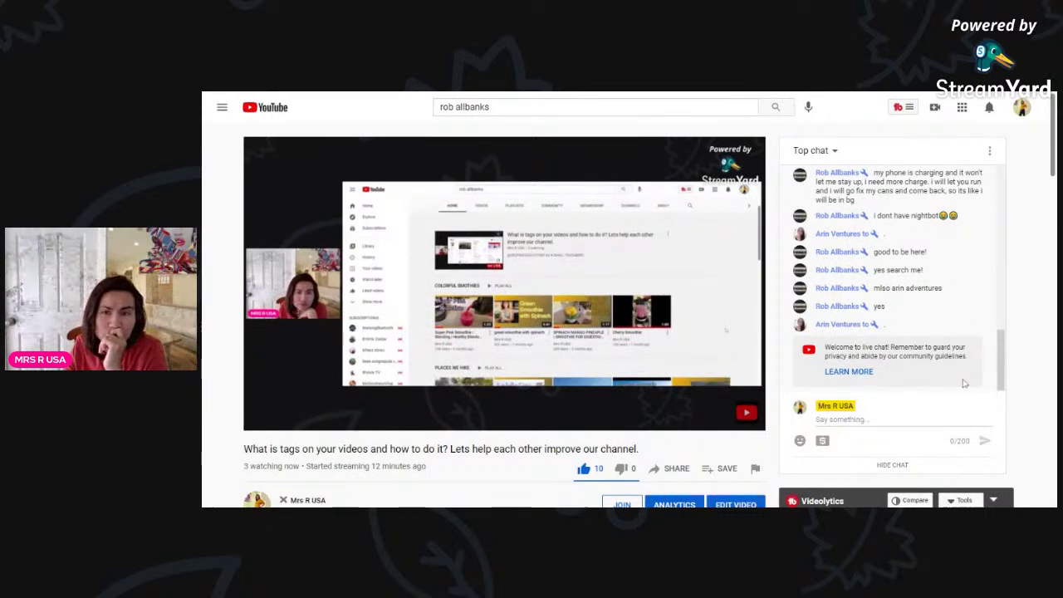
{"action": "scroll", "coordinate": [947, 381], "scroll_direction": "up", "scroll_amount": 5}
{"action": "scroll", "coordinate": [964, 382], "scroll_direction": "up", "scroll_amount": 5}
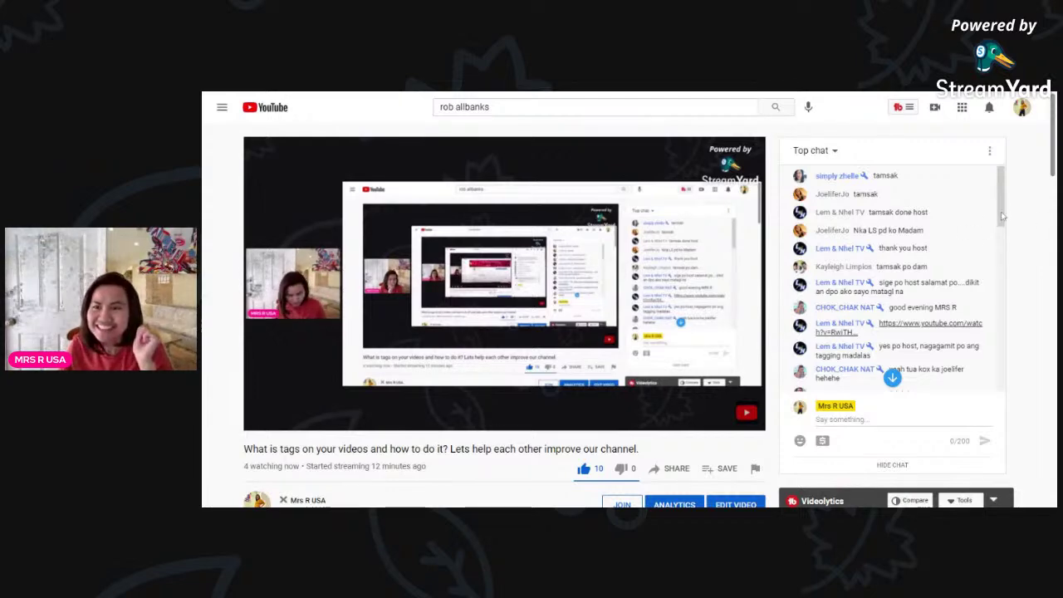
{"action": "scroll", "coordinate": [1002, 216], "scroll_direction": "down", "scroll_amount": 15}
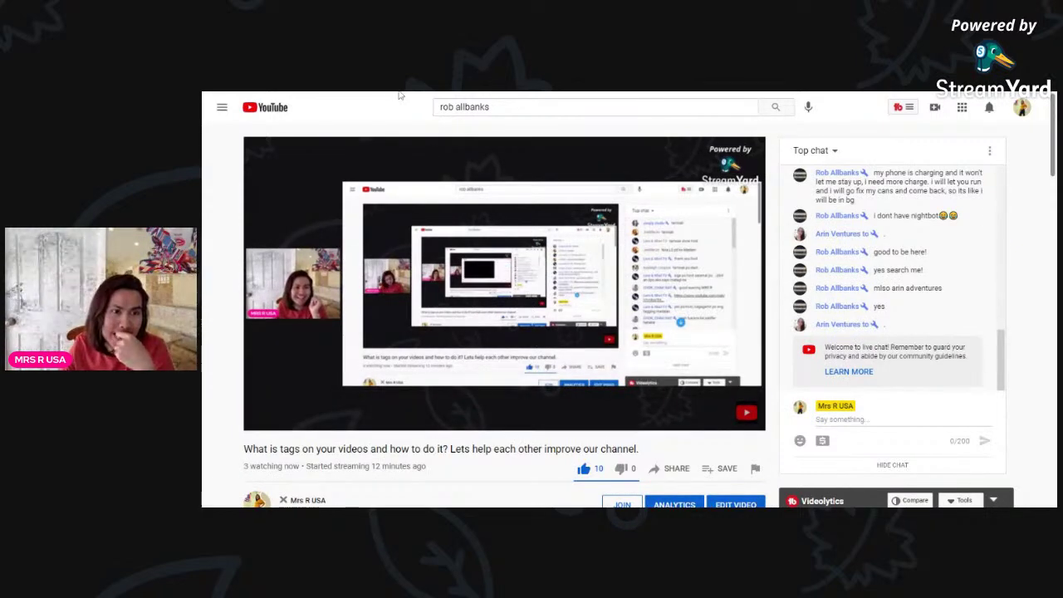
Open the channel status and features page from the YouTube account settings
{"action": "left_click", "coordinate": [1018, 110]}
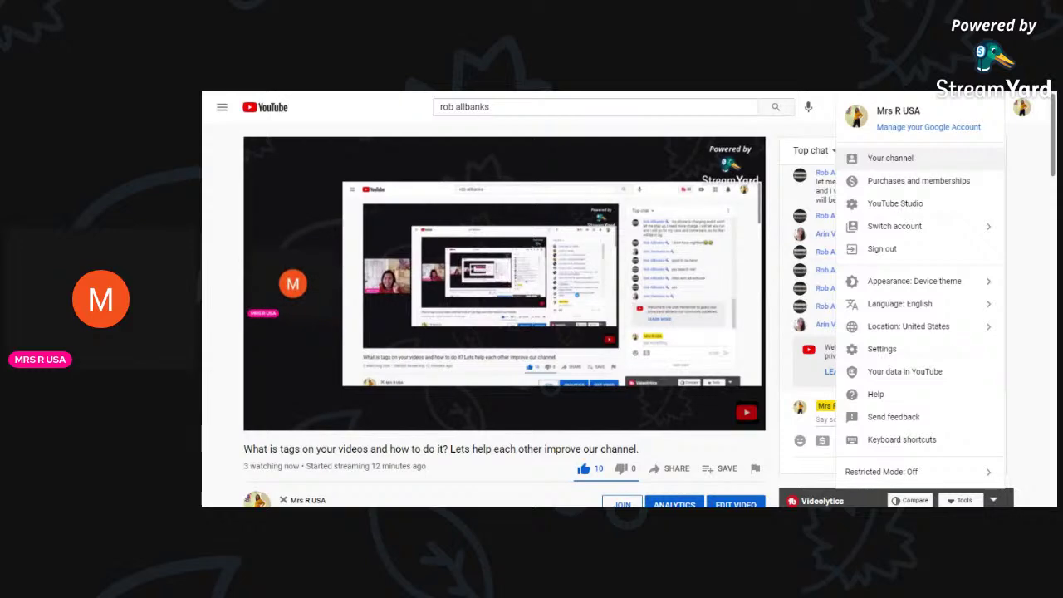
{"action": "left_click", "coordinate": [882, 350]}
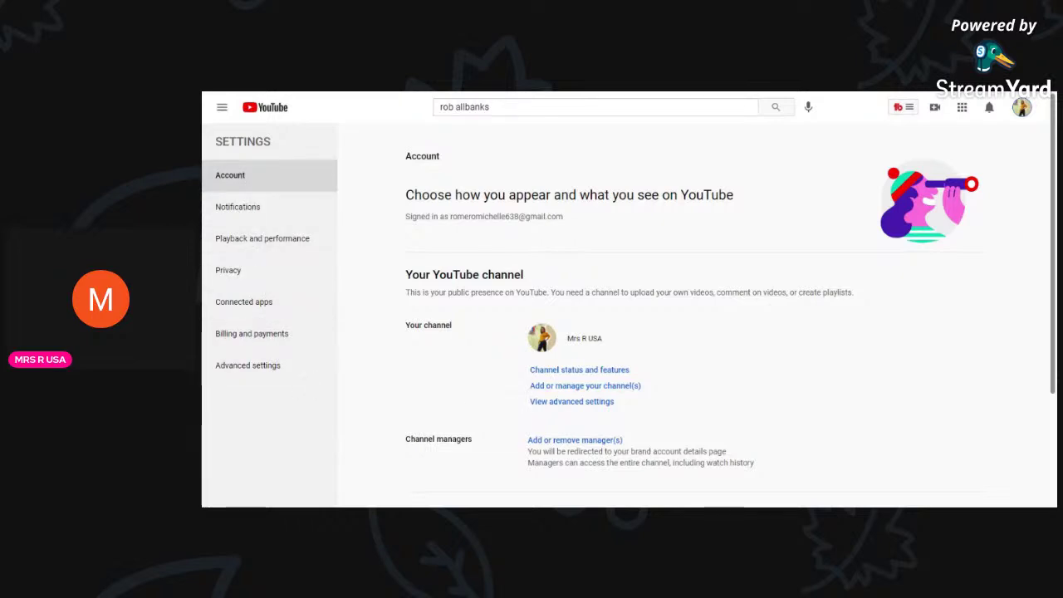
{"action": "left_click", "coordinate": [600, 375]}
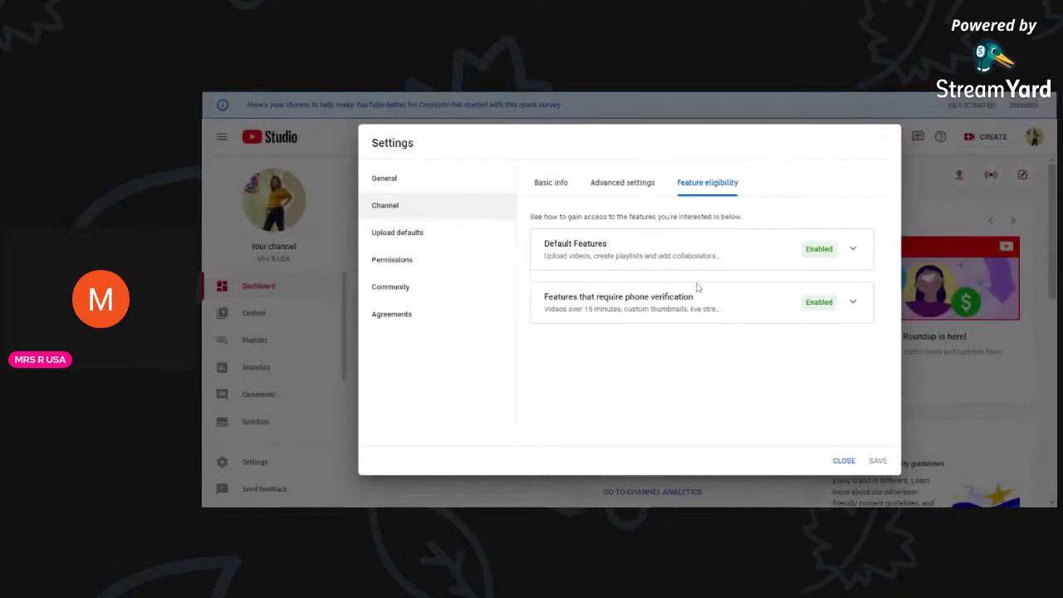
Review the feature eligibility and the full list of channel keywords in the basic info, and close the channel settings
{"action": "left_click", "coordinate": [550, 184]}
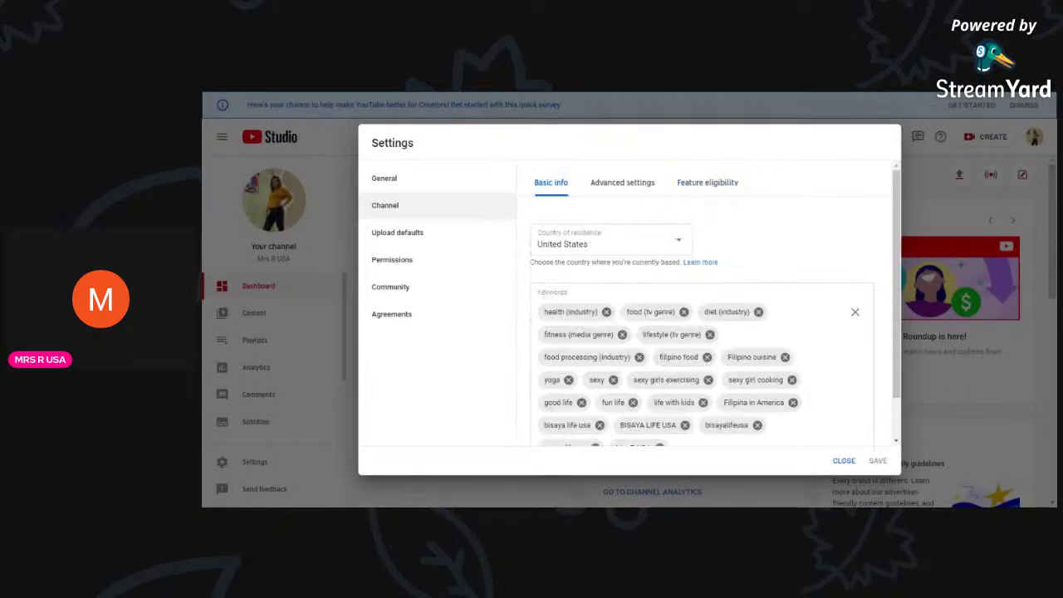
{"action": "left_click", "coordinate": [552, 184]}
{"action": "left_click", "coordinate": [706, 182]}
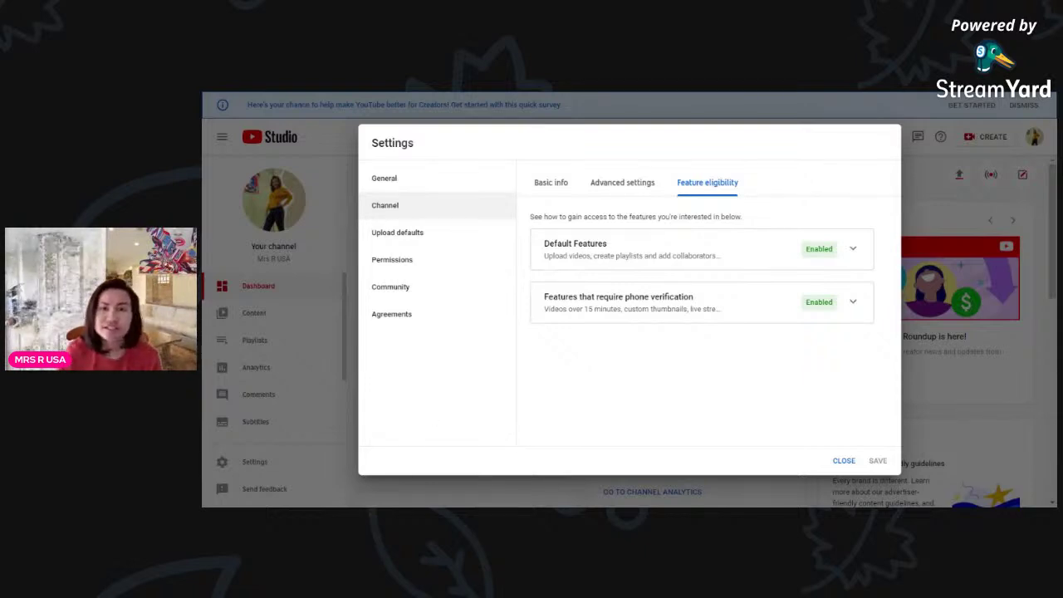
{"action": "left_click", "coordinate": [549, 184]}
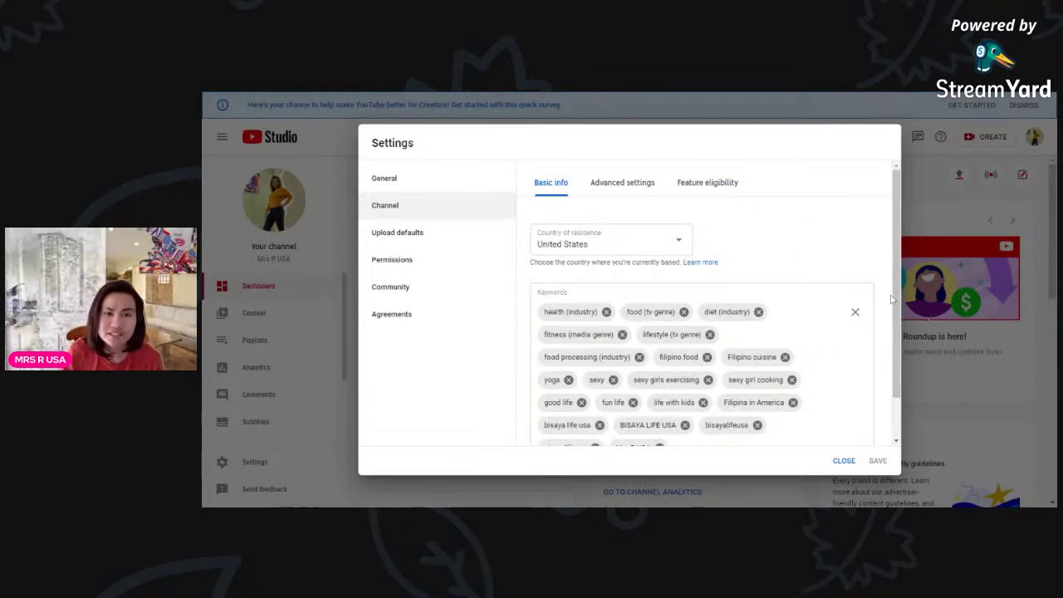
{"action": "scroll", "coordinate": [885, 359], "scroll_direction": "down", "scroll_amount": 1}
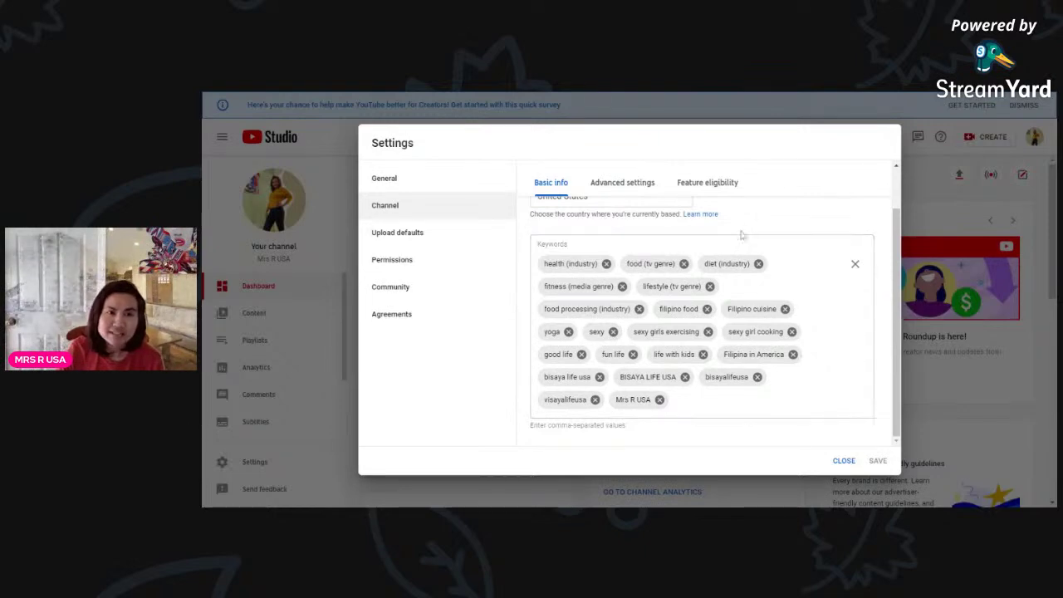
{"action": "left_click", "coordinate": [845, 462]}
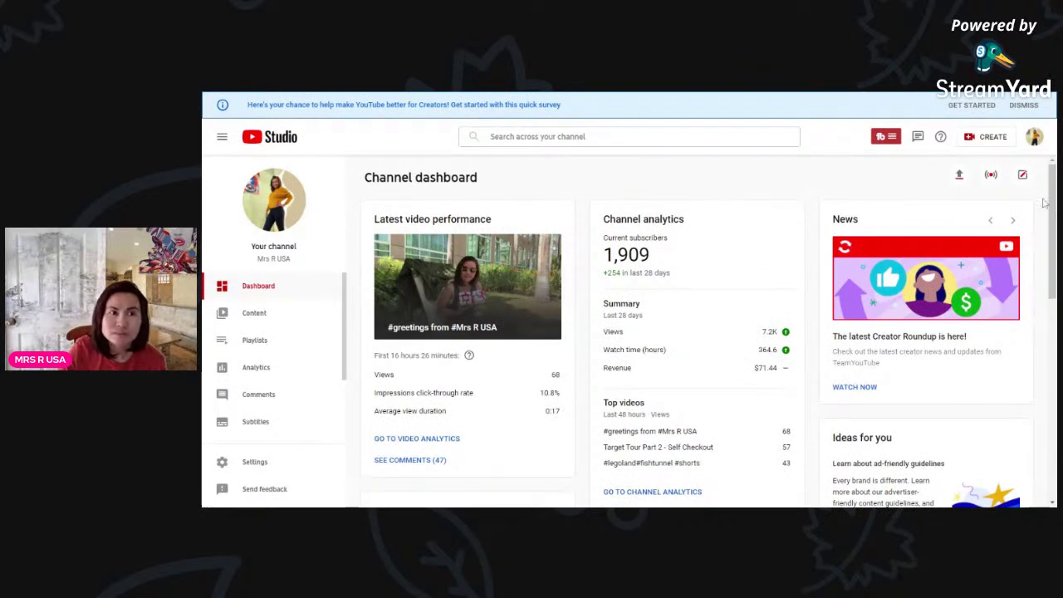
Go from YouTube Studio to your own channel page and look over its keywords and playlists
{"action": "left_click", "coordinate": [1033, 138]}
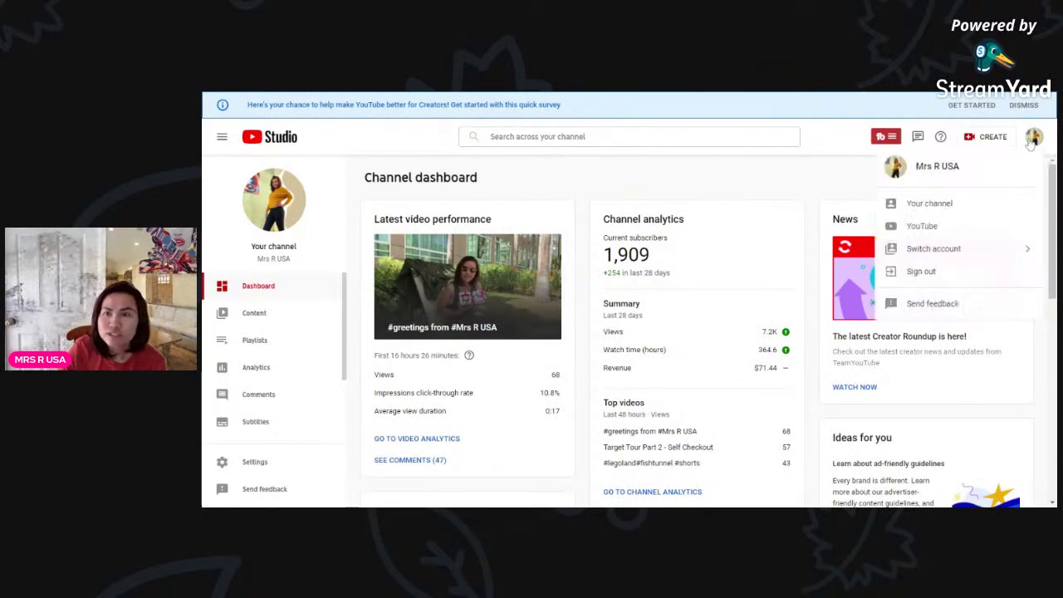
{"action": "left_click", "coordinate": [941, 211]}
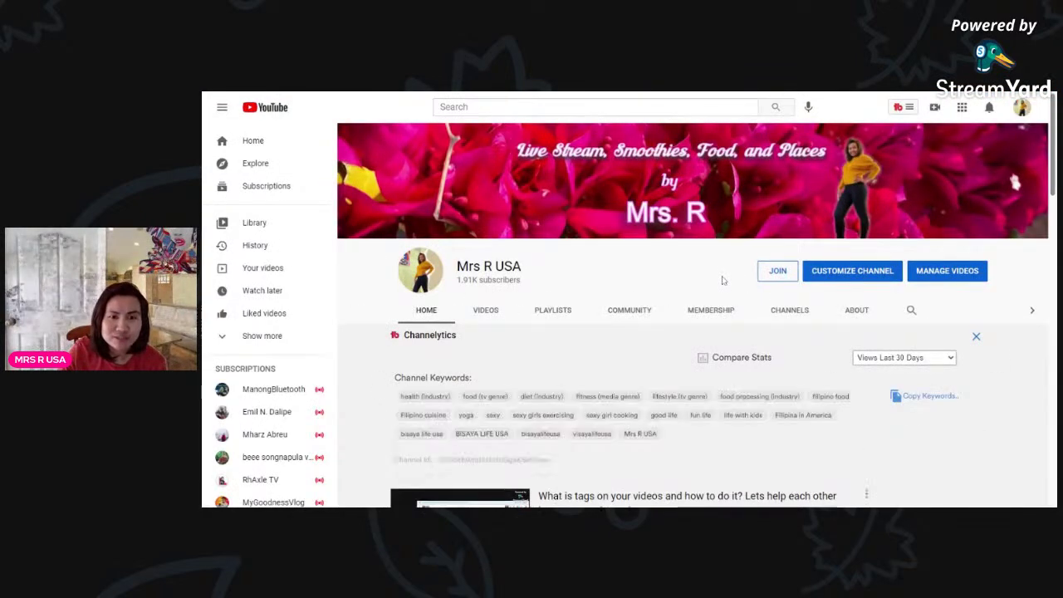
{"action": "scroll", "coordinate": [710, 288], "scroll_direction": "down", "scroll_amount": 5}
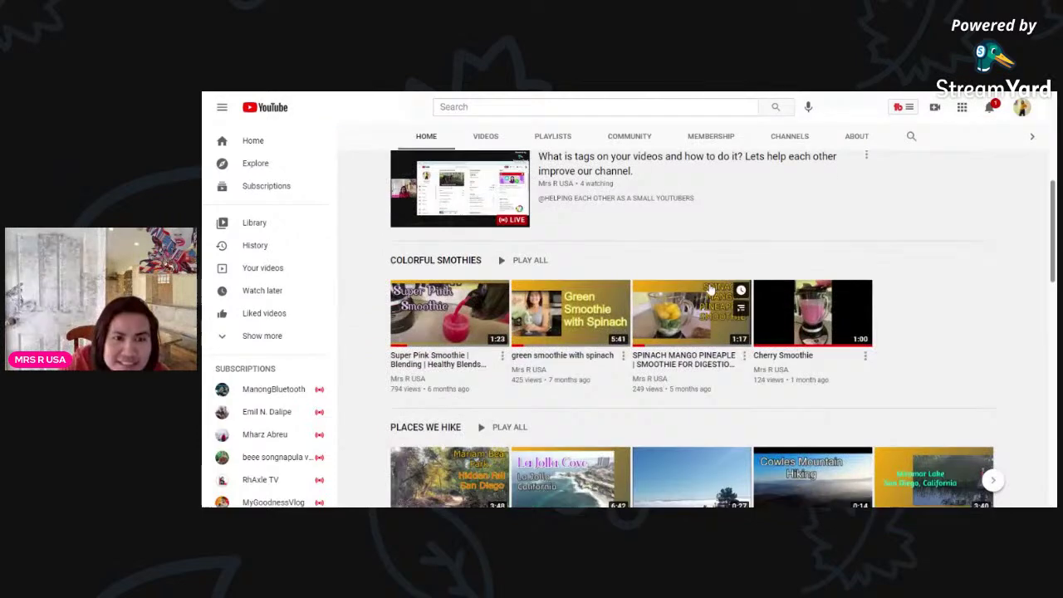
{"action": "scroll", "coordinate": [710, 288], "scroll_direction": "up", "scroll_amount": 5}
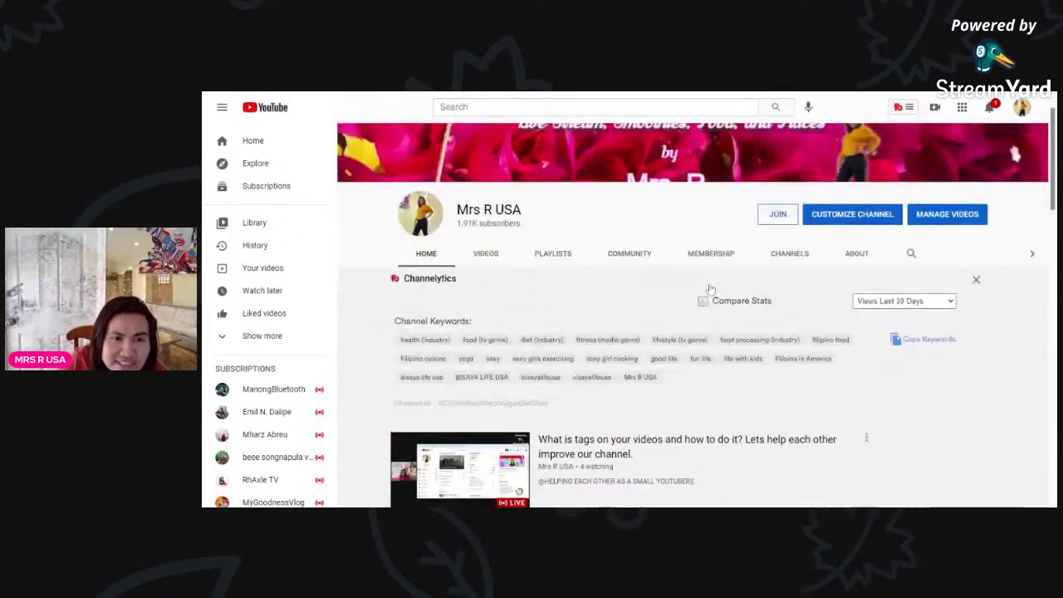
Open the "Tour of Red Ribbon Bakery Shop" premiere from the channel's uploaded videos
{"action": "left_click", "coordinate": [567, 312]}
{"action": "left_click", "coordinate": [488, 314]}
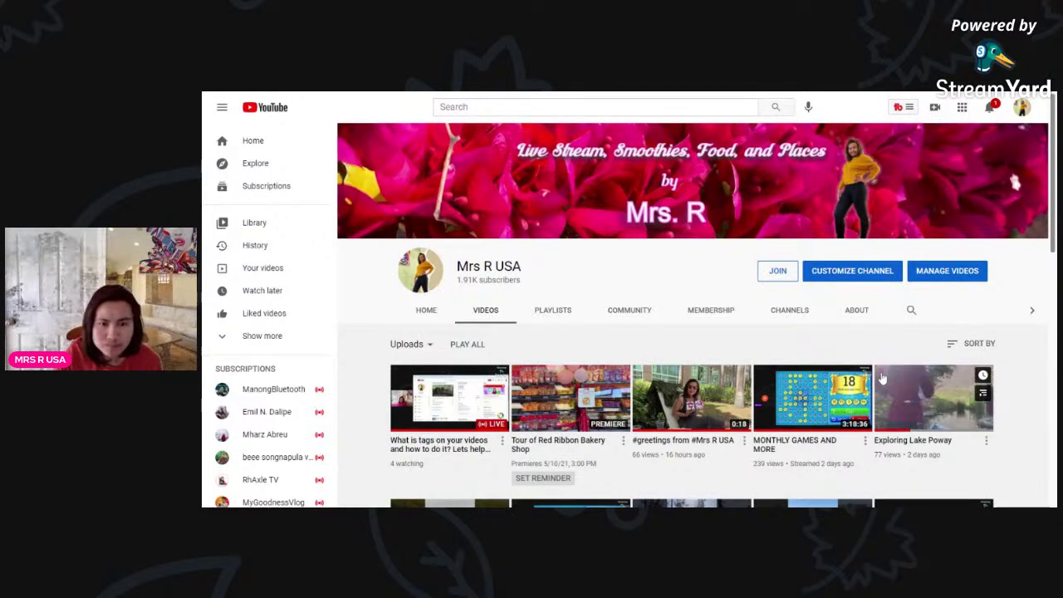
{"action": "scroll", "coordinate": [913, 390], "scroll_direction": "down", "scroll_amount": 1}
{"action": "left_click", "coordinate": [568, 356]}
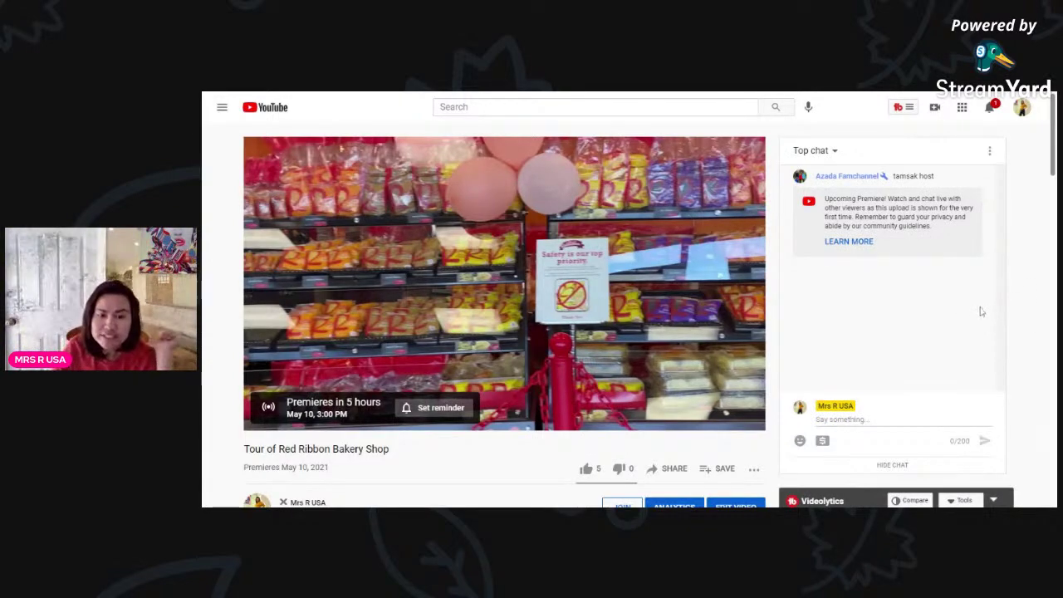
Check the premiere's Videolytics summary and SEO data, and open the video for editing
{"action": "scroll", "coordinate": [1027, 248], "scroll_direction": "down", "scroll_amount": 1}
{"action": "scroll", "coordinate": [1026, 247], "scroll_direction": "down", "scroll_amount": 4}
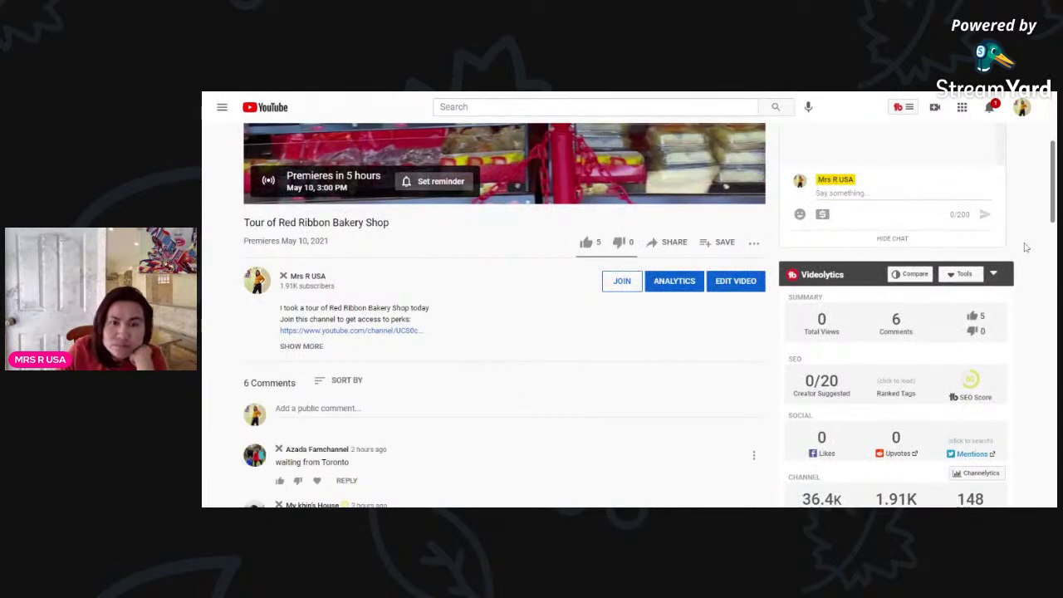
{"action": "scroll", "coordinate": [1026, 248], "scroll_direction": "up", "scroll_amount": 2}
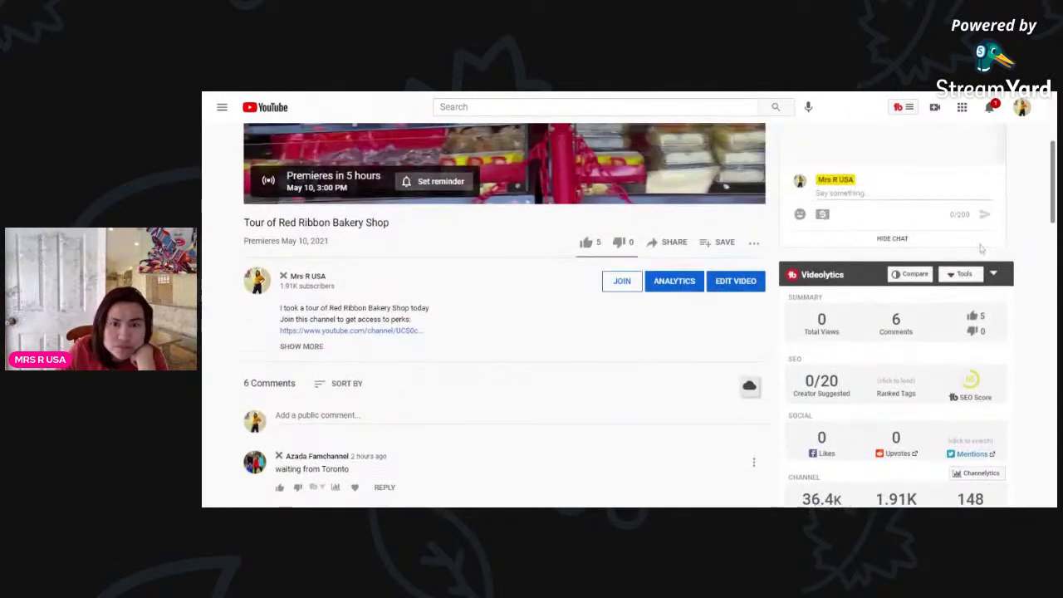
{"action": "left_click", "coordinate": [735, 281]}
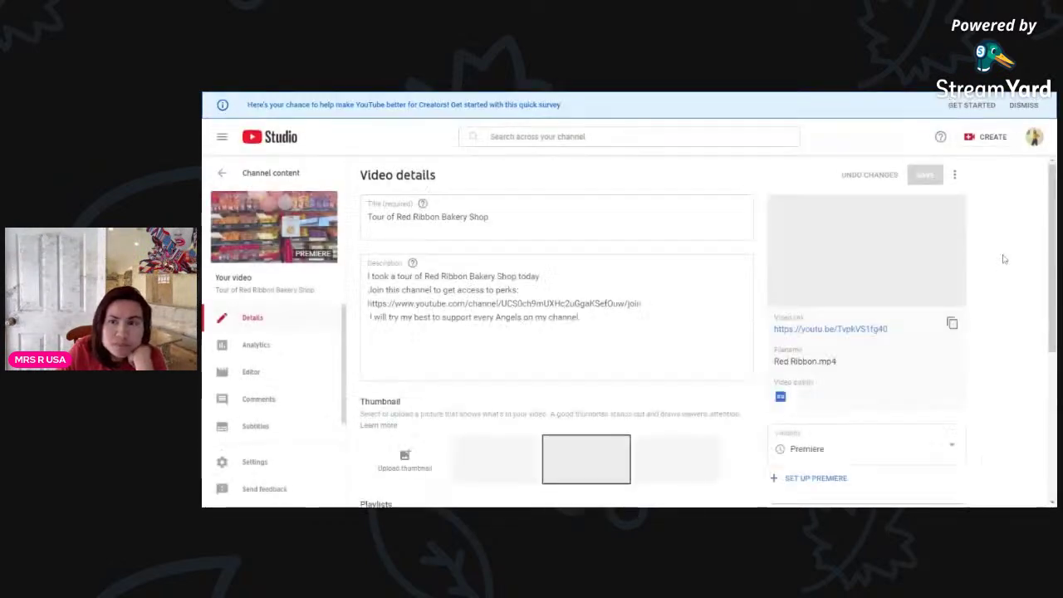
Look through the video details, including the tags, tag tools, recommended tags, language, license, comment and live chat settings
{"action": "scroll", "coordinate": [1002, 265], "scroll_direction": "down", "scroll_amount": 4}
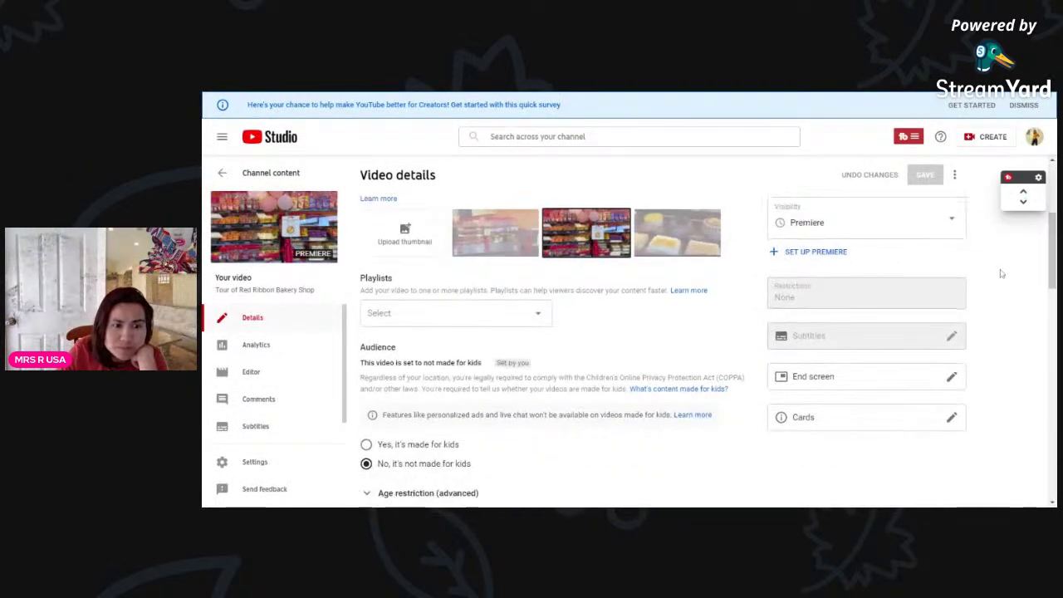
{"action": "scroll", "coordinate": [1002, 274], "scroll_direction": "down", "scroll_amount": 5}
{"action": "scroll", "coordinate": [1003, 274], "scroll_direction": "down", "scroll_amount": 3}
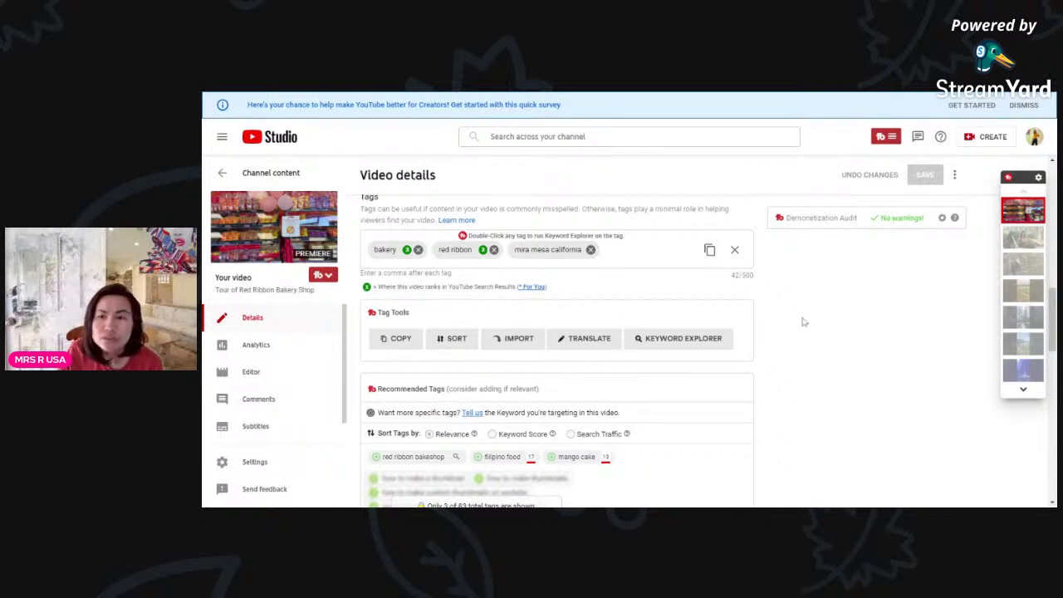
{"action": "scroll", "coordinate": [803, 322], "scroll_direction": "down", "scroll_amount": 2}
{"action": "scroll", "coordinate": [803, 322], "scroll_direction": "down", "scroll_amount": 5}
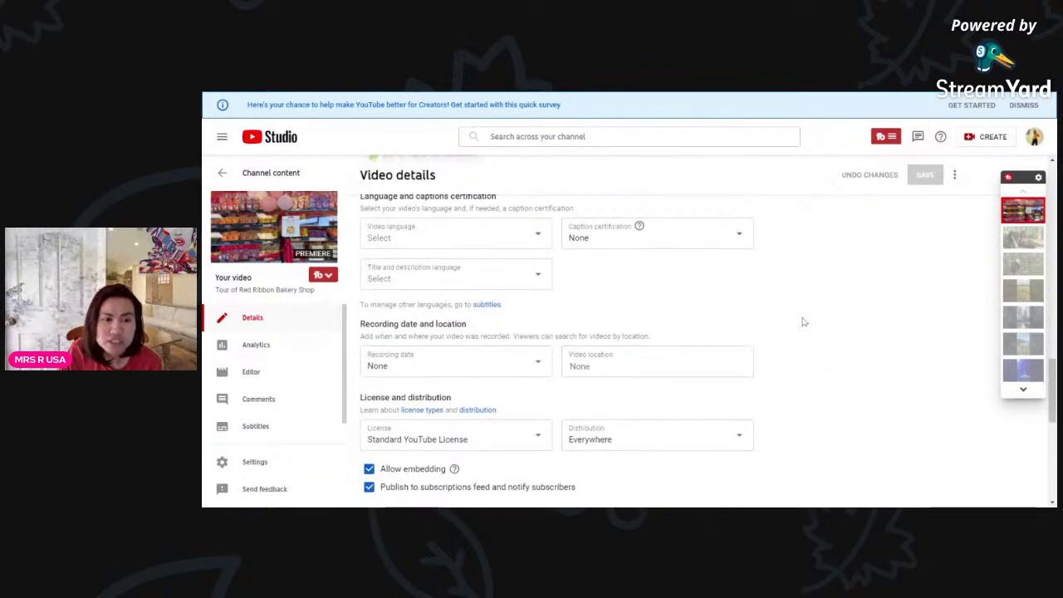
{"action": "scroll", "coordinate": [803, 322], "scroll_direction": "down", "scroll_amount": 5}
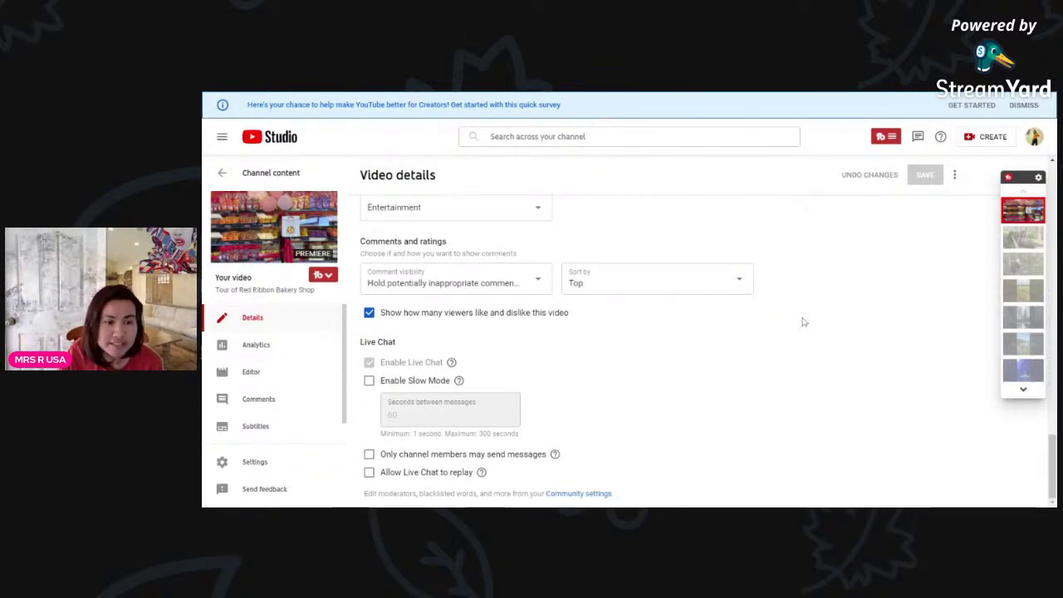
{"action": "scroll", "coordinate": [803, 322], "scroll_direction": "up", "scroll_amount": 12}
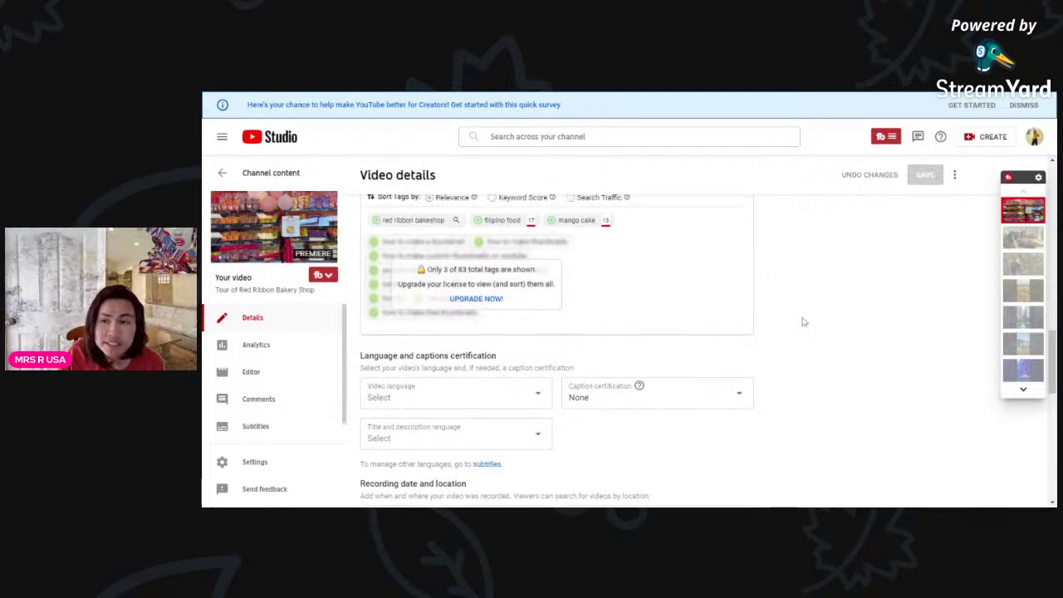
Add the suggested tag "san diego" to the video's tags and dismiss the related search terms
{"action": "left_click", "coordinate": [656, 401]}
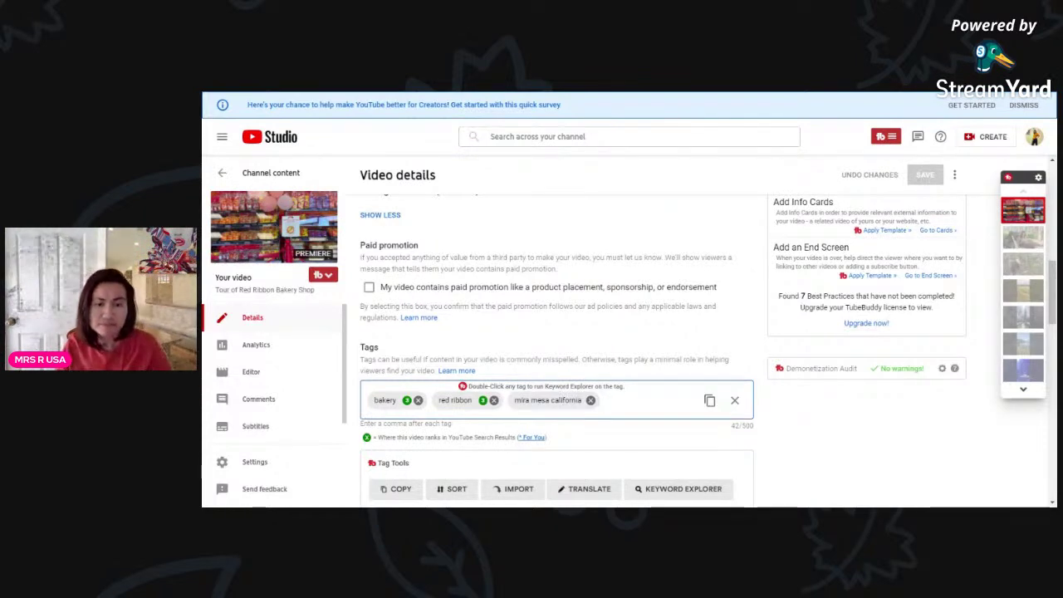
{"action": "type", "text": "san di"}
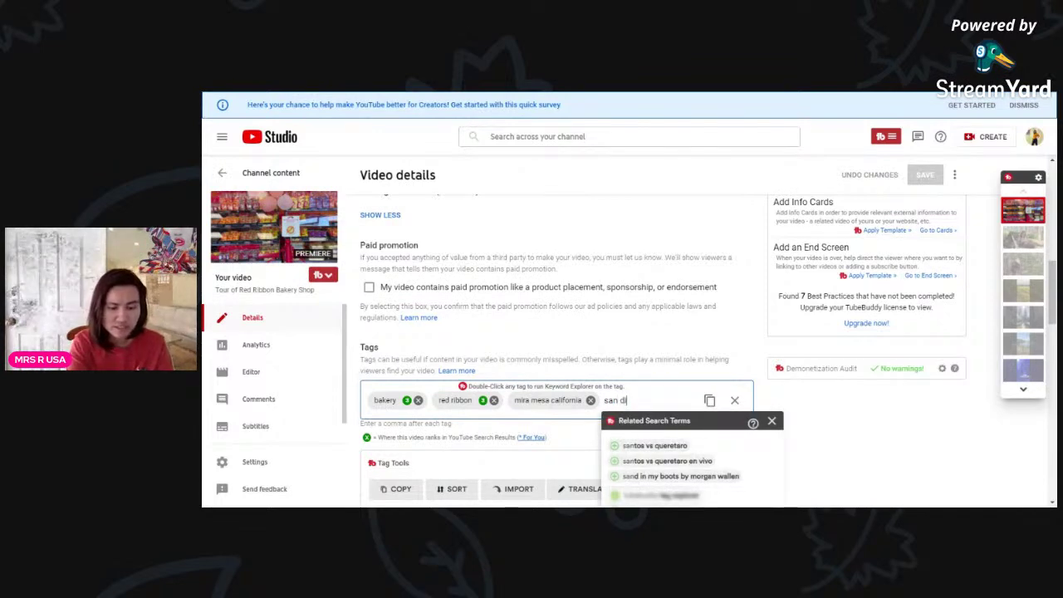
{"action": "type", "text": "geo"}
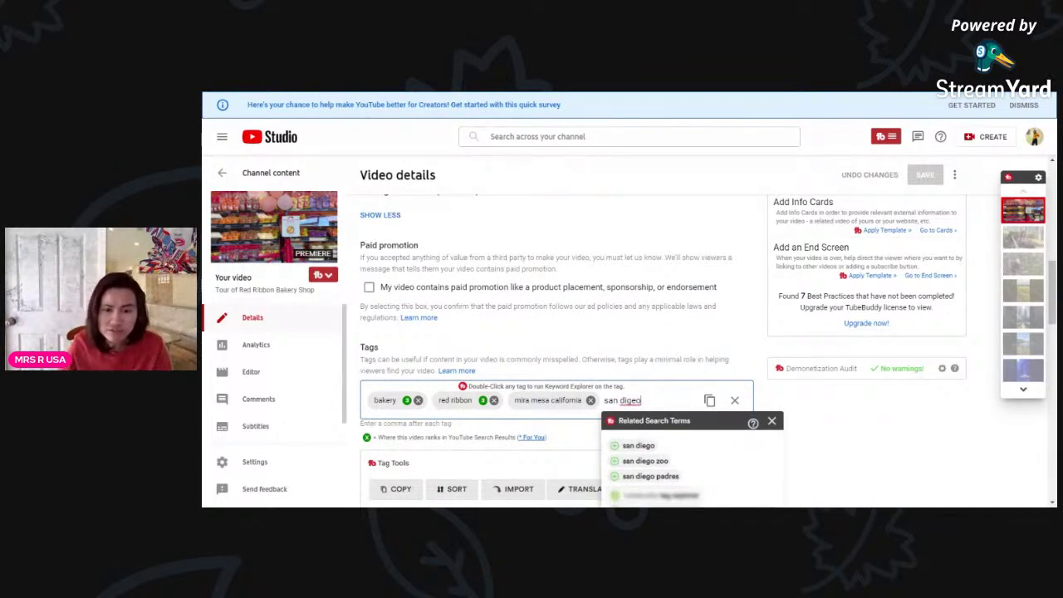
{"action": "left_click", "coordinate": [628, 446]}
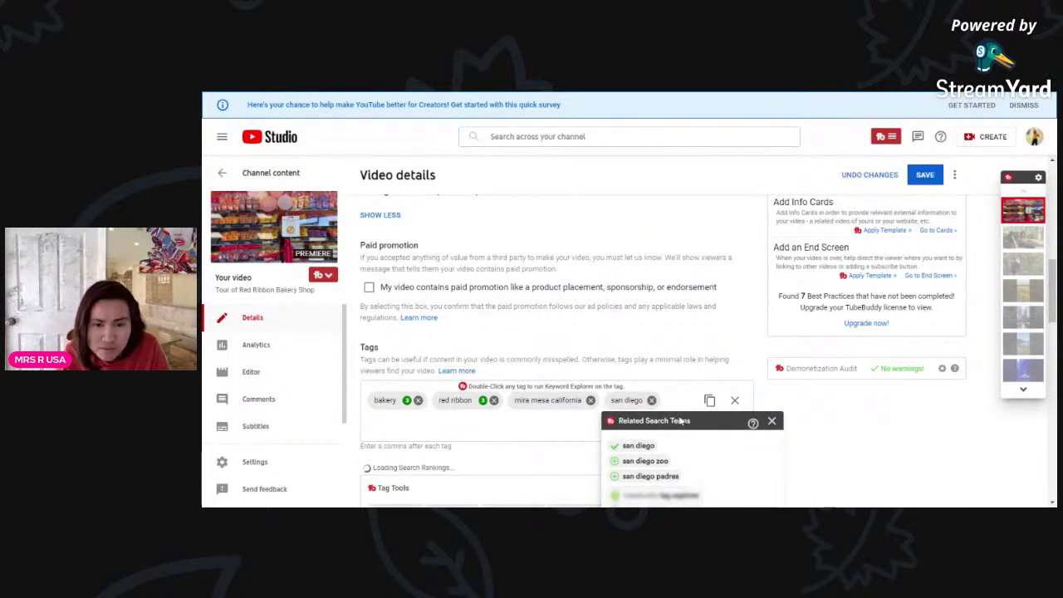
{"action": "scroll", "coordinate": [920, 413], "scroll_direction": "down", "scroll_amount": 1}
{"action": "scroll", "coordinate": [920, 413], "scroll_direction": "down", "scroll_amount": 1}
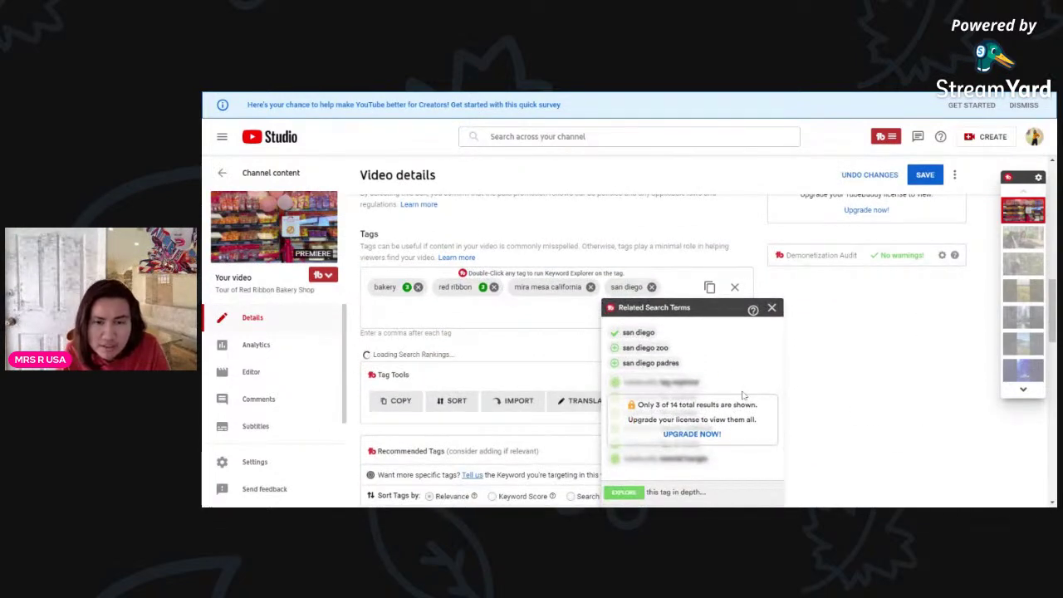
{"action": "left_click", "coordinate": [679, 292]}
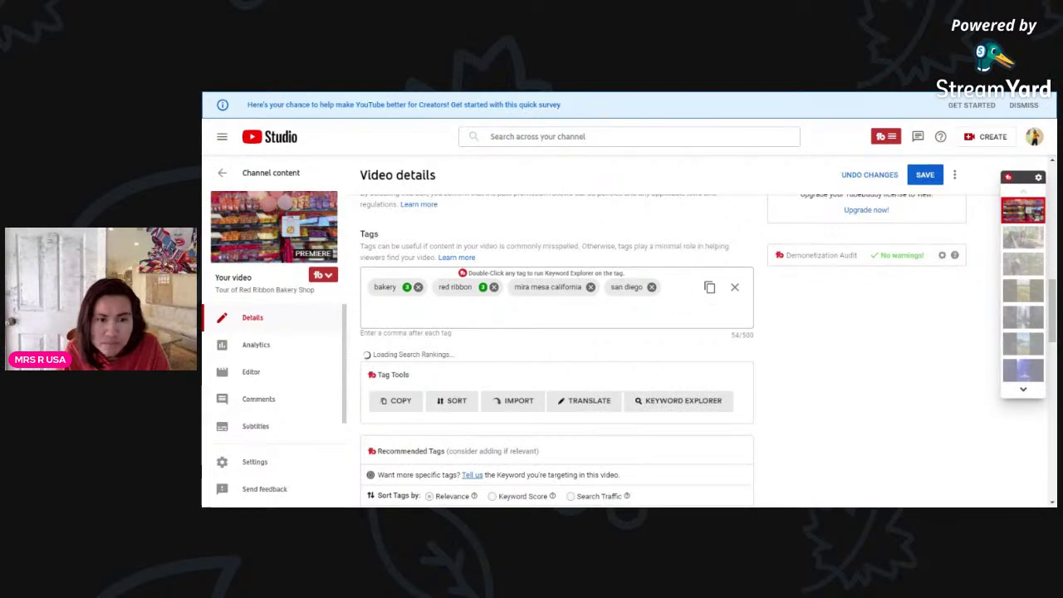
Try a tag starting with "asian store in ca" against the related search terms, and clear the entry
{"action": "left_click", "coordinate": [368, 309]}
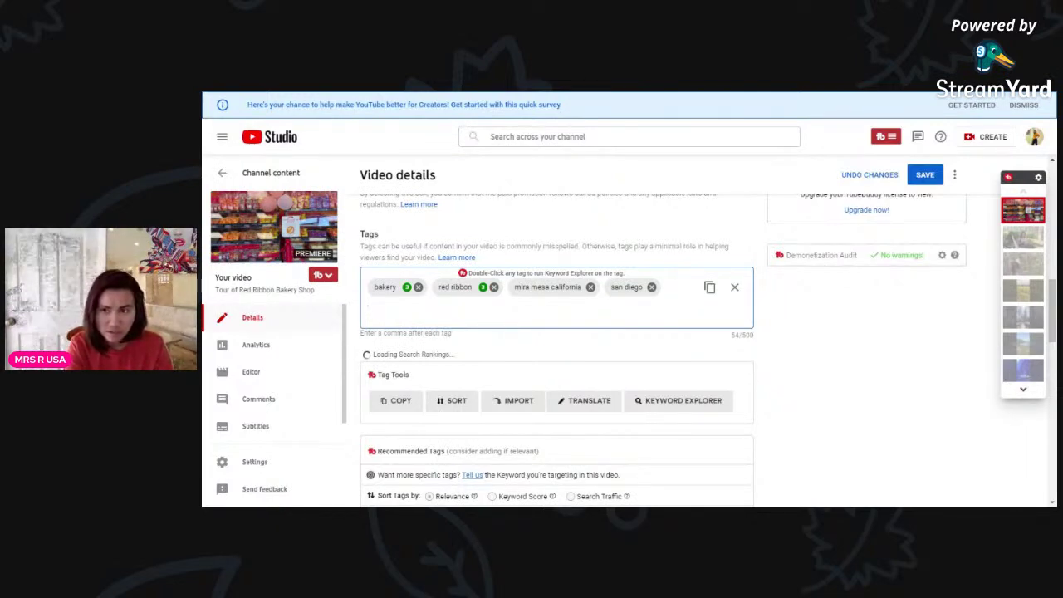
{"action": "type", "text": "ian"}
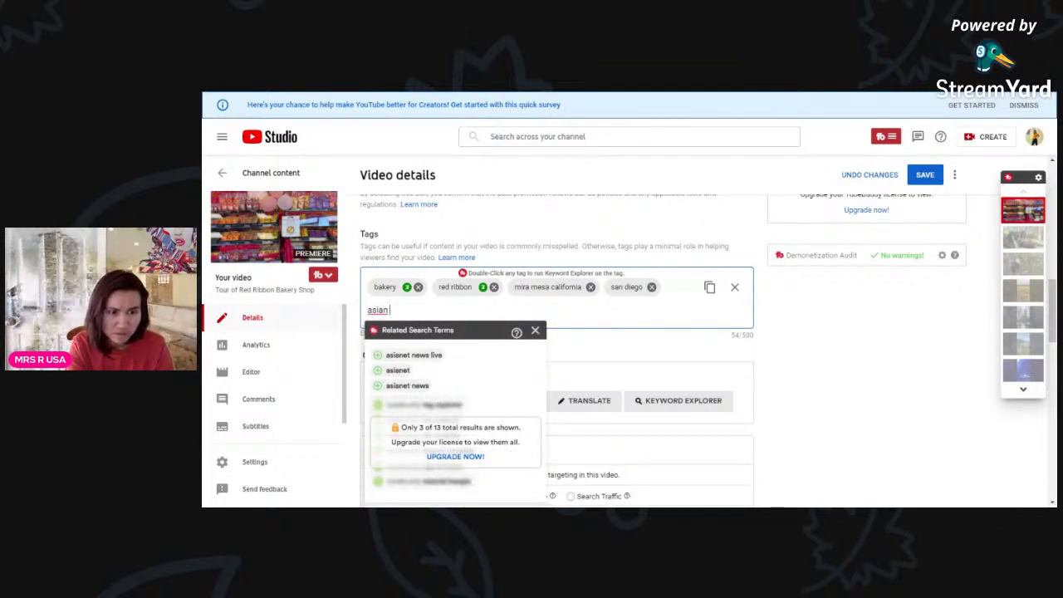
{"action": "type", "text": " store ib"}
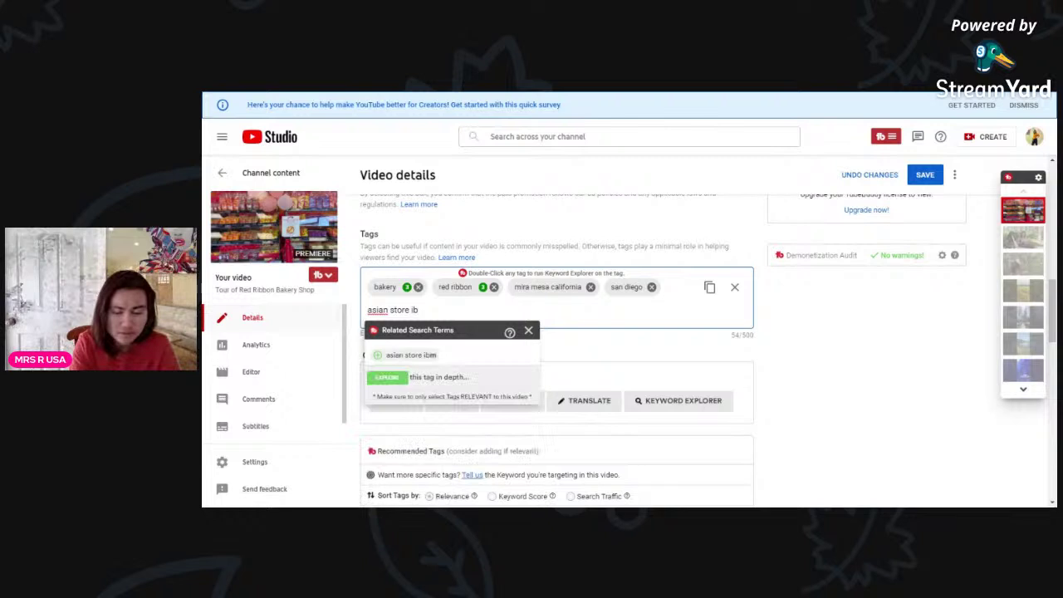
{"action": "key", "text": "BackSpace"}
{"action": "type", "text": "n"}
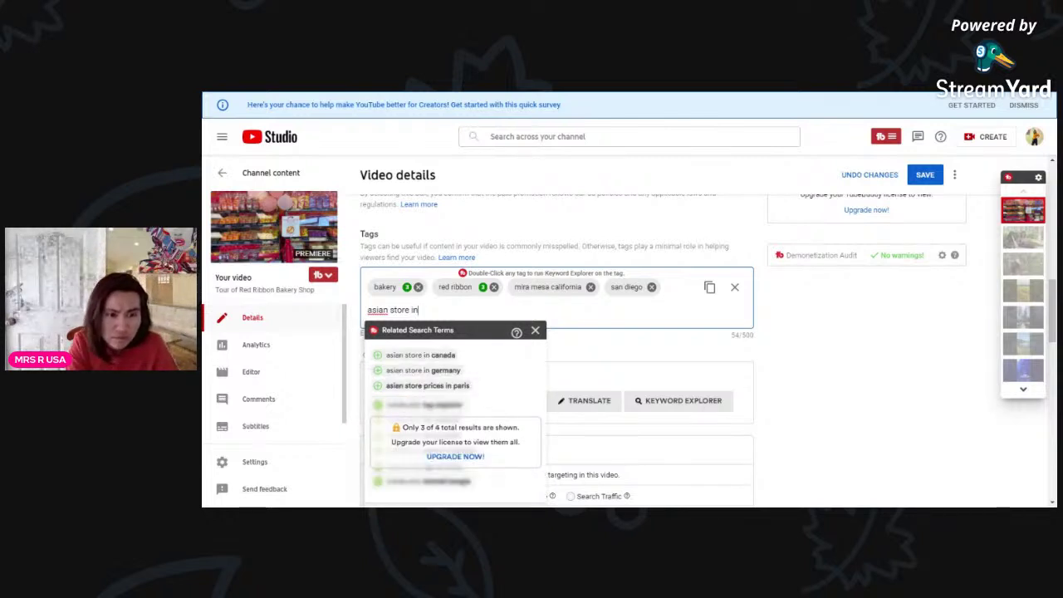
{"action": "type", "text": " ca"}
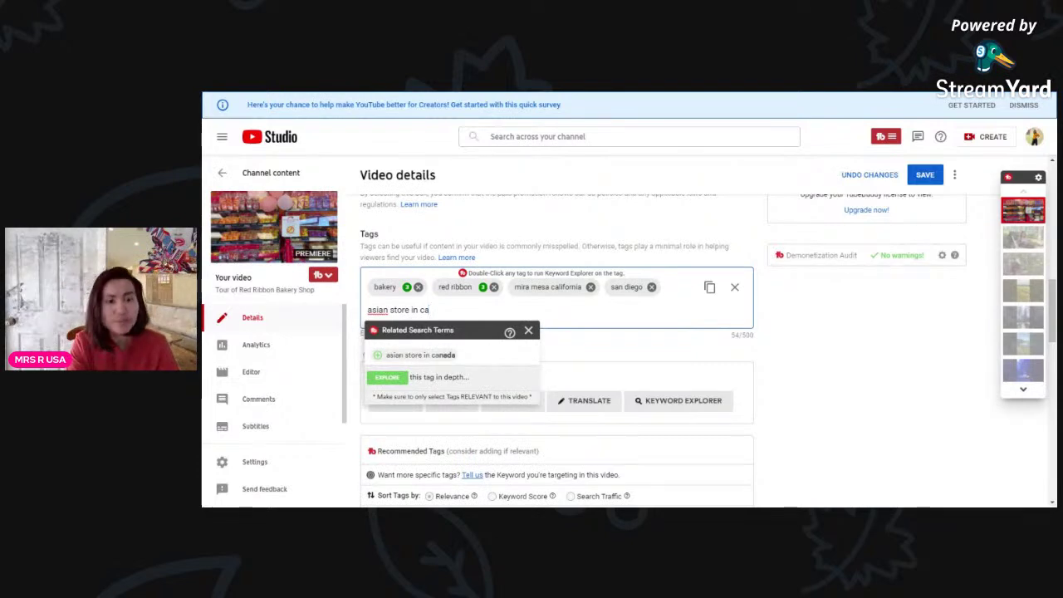
{"action": "key", "text": "BackSpace"}
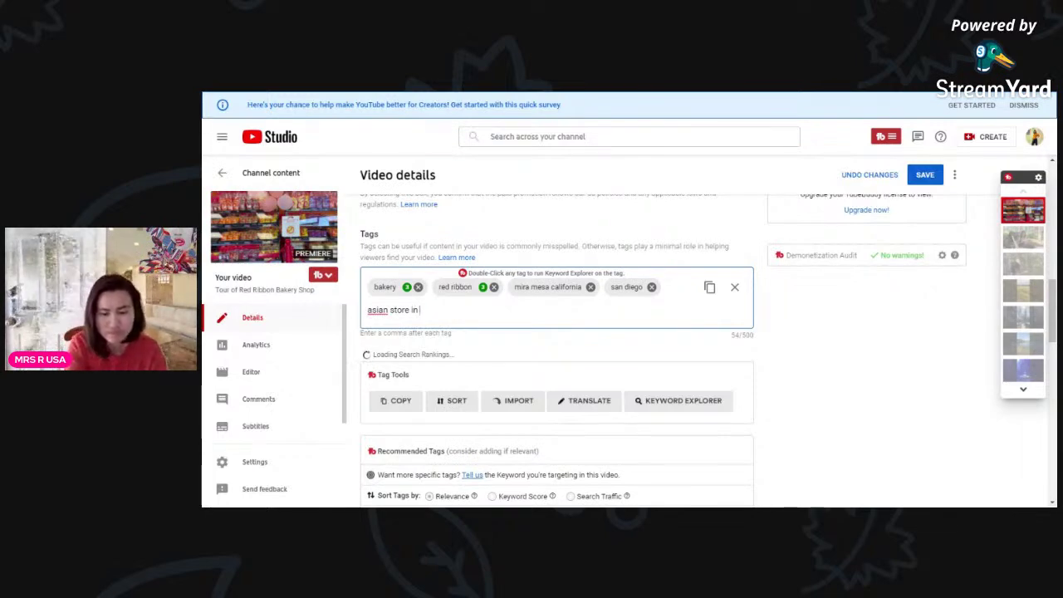
{"action": "key", "text": "BackSpace"}
{"action": "key", "text": "BackSpace"}
{"action": "key", "text": "BackSpace"}
{"action": "key", "text": "BackSpace"}
{"action": "key", "text": "BackSpace"}
{"action": "key", "text": "BackSpace"}
{"action": "key", "text": "BackSpace"}
{"action": "key", "text": "BackSpace"}
{"action": "key", "text": "BackSpace"}
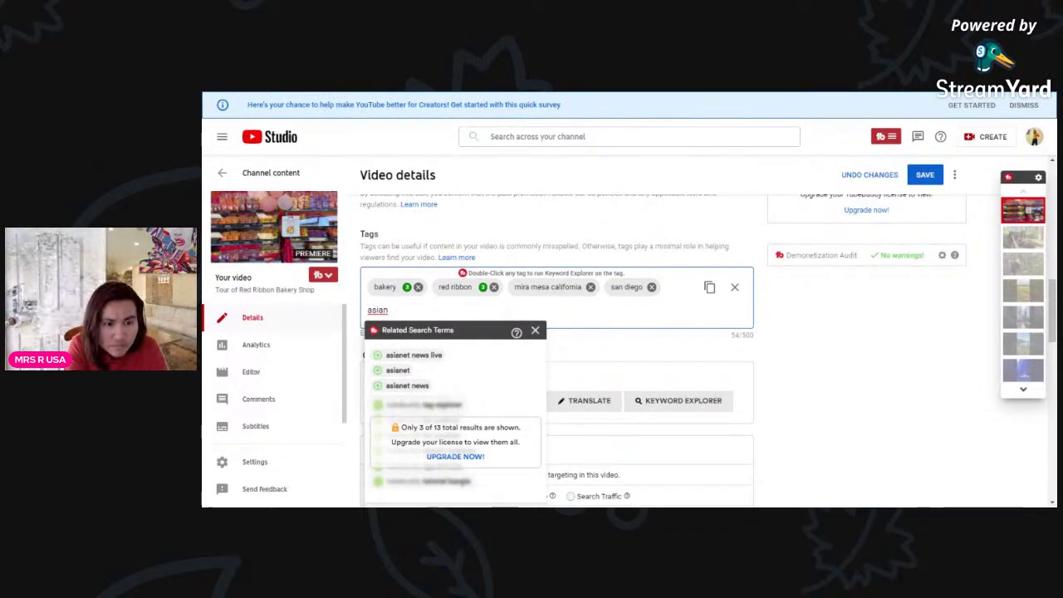
{"action": "key", "text": "BackSpace"}
{"action": "key", "text": "BackSpace"}
{"action": "key", "text": "BackSpace"}
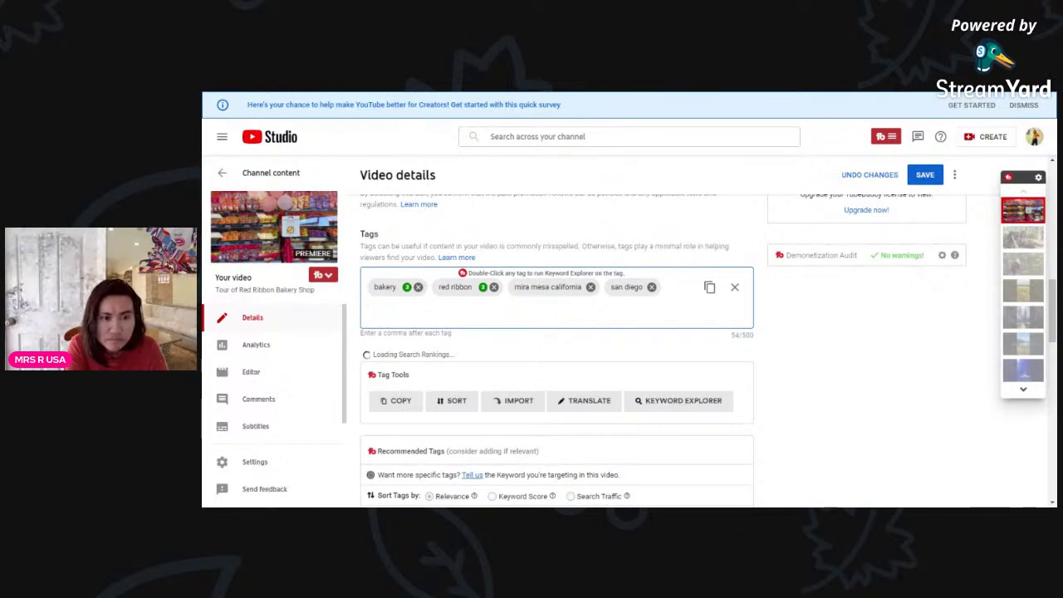
Look up related search terms for "califor" and add the suggested tag "california love"
{"action": "type", "text": "cal"}
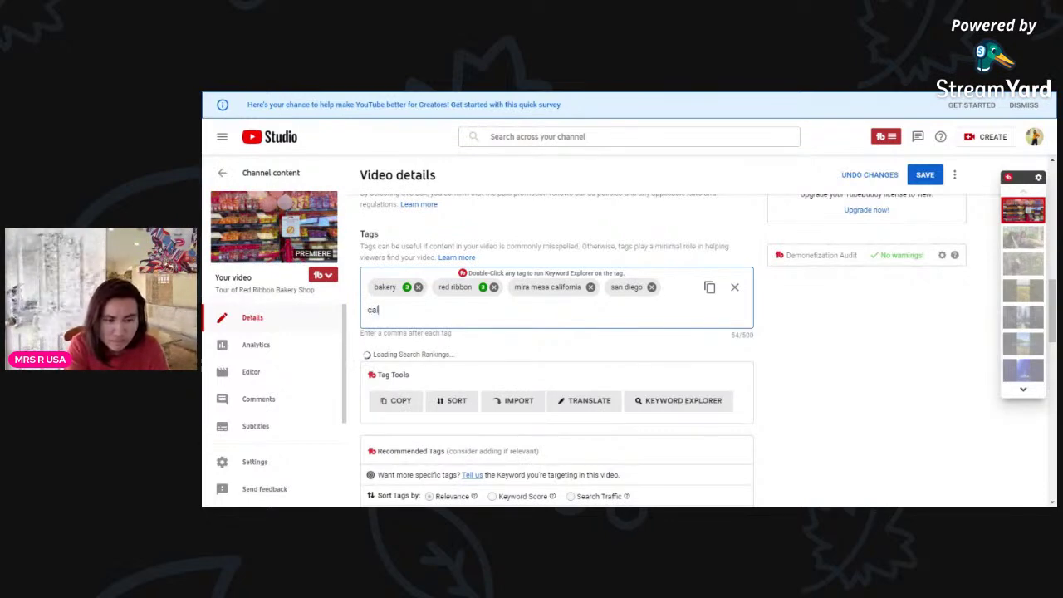
{"action": "type", "text": "ifor"}
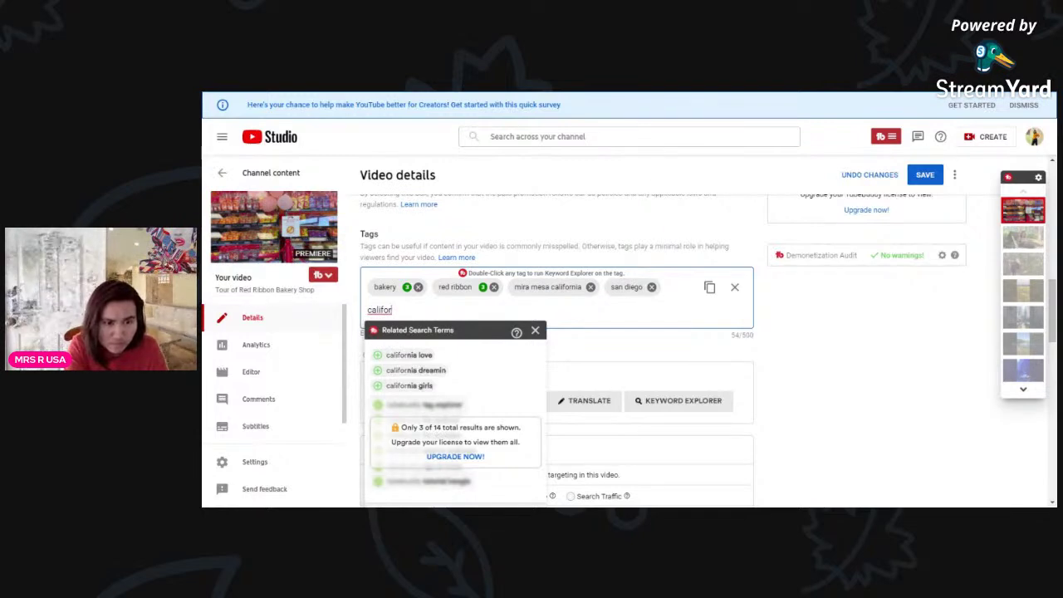
{"action": "left_click", "coordinate": [419, 354]}
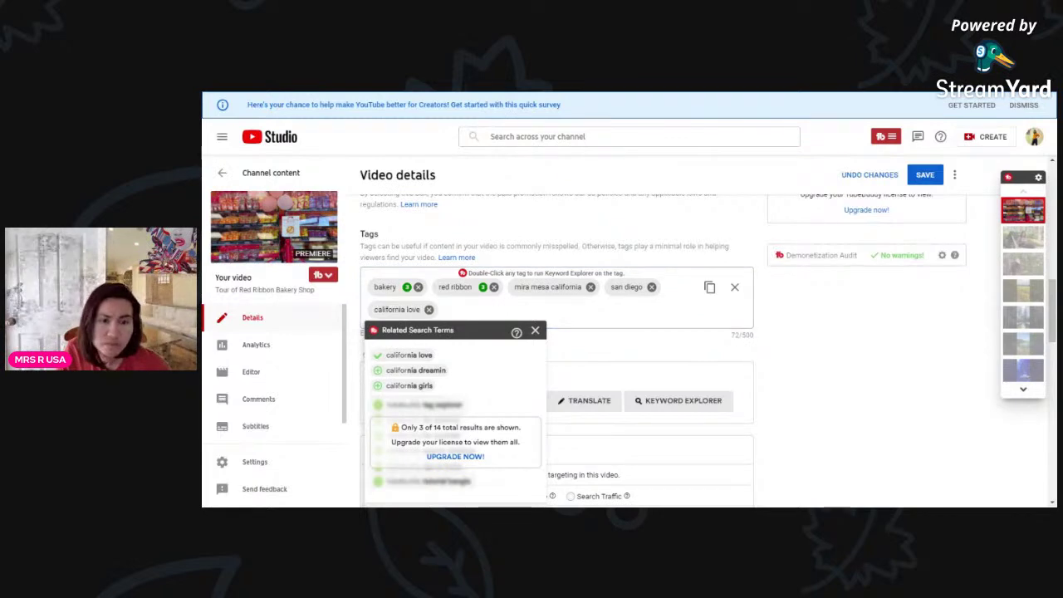
Look up related search terms for "california sweets" and add the suggested tag "sweet california"
{"action": "type", "text": "ca"}
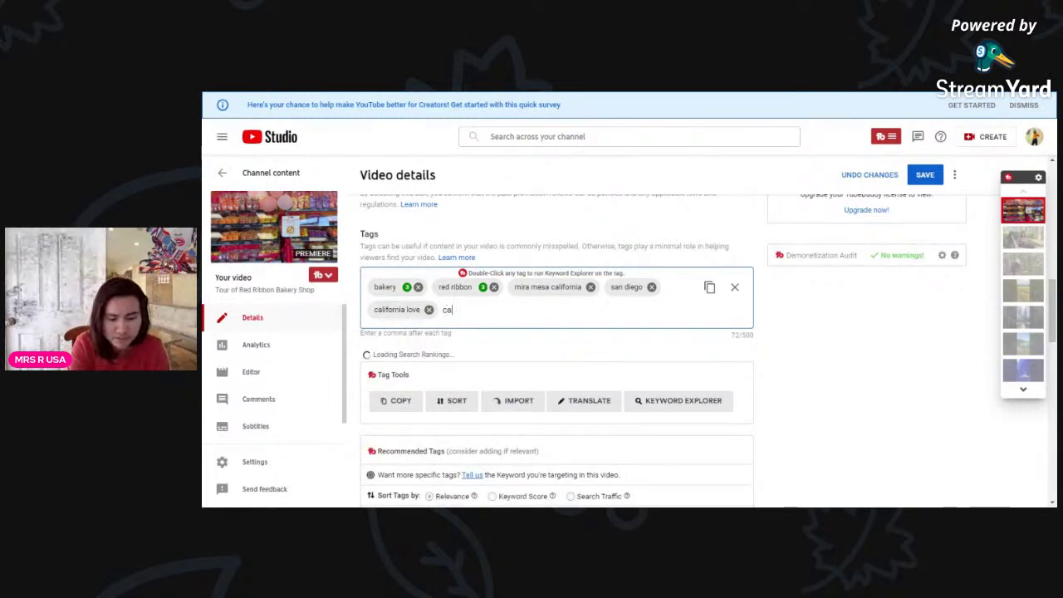
{"action": "type", "text": "li"}
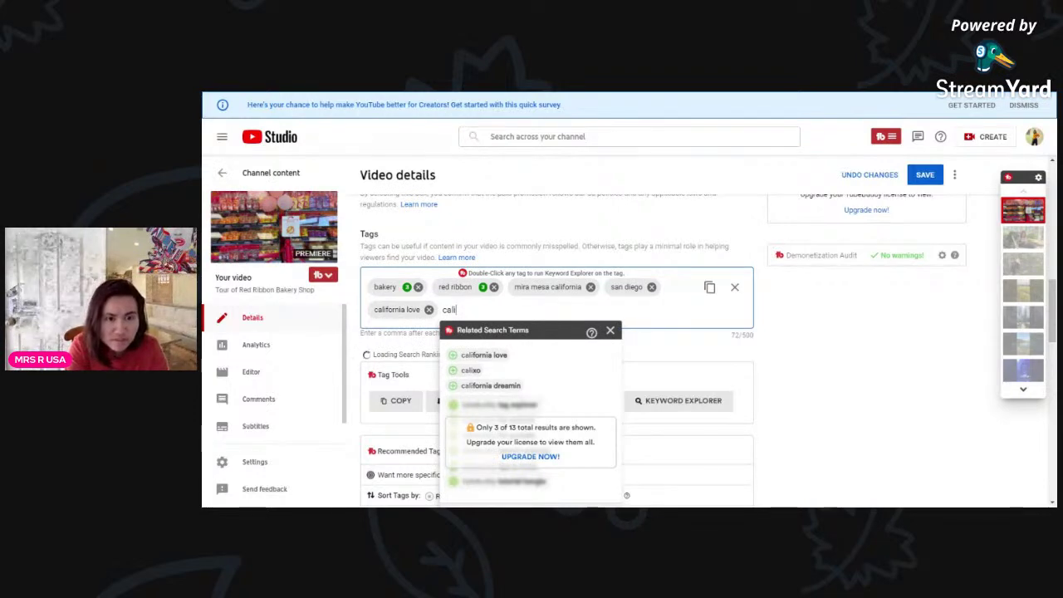
{"action": "type", "text": "forn"}
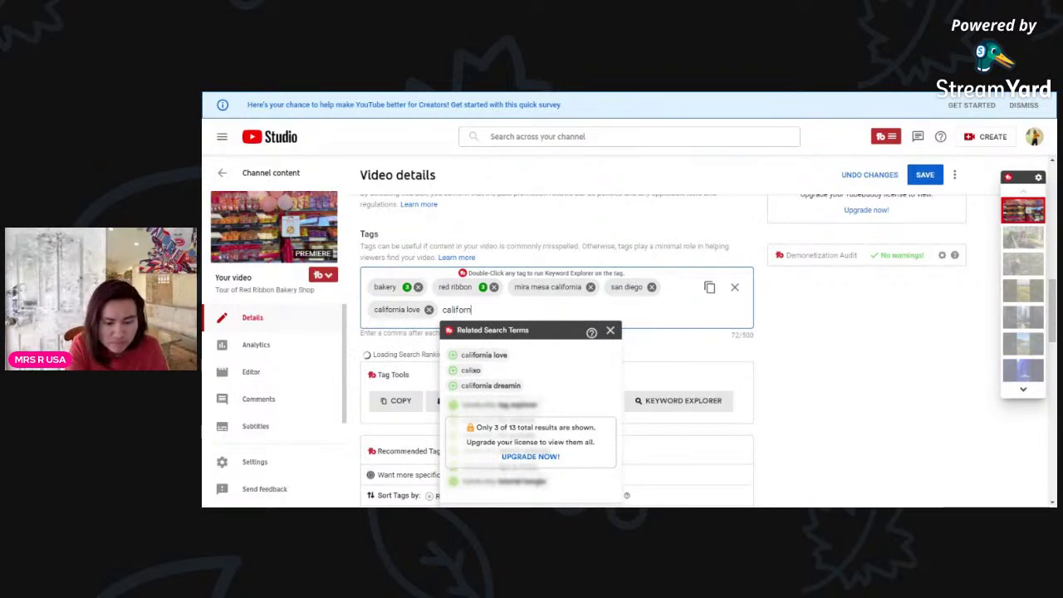
{"action": "type", "text": "ia sweets"}
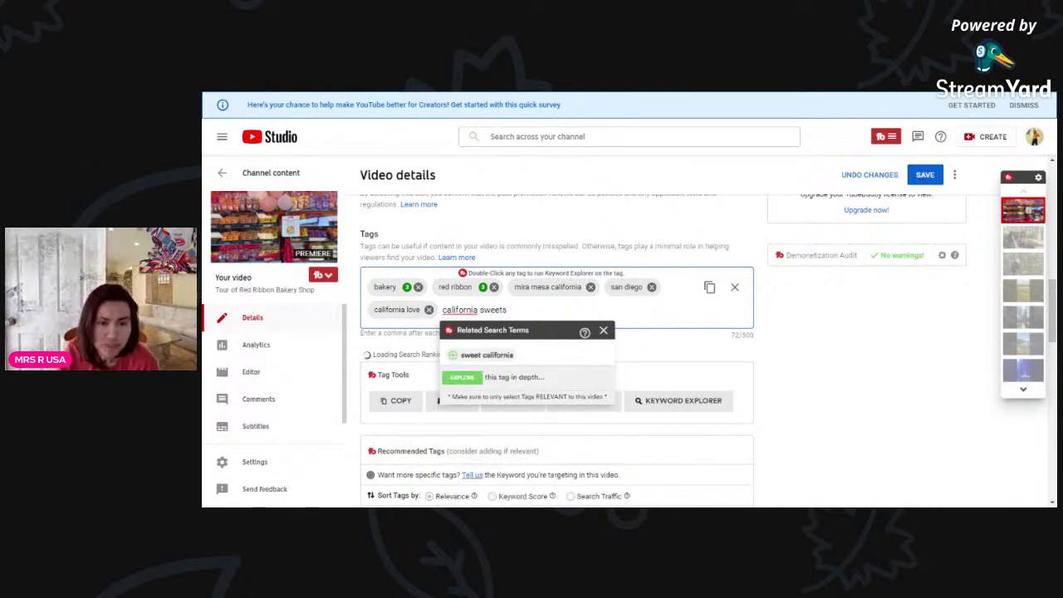
{"action": "left_click", "coordinate": [488, 354]}
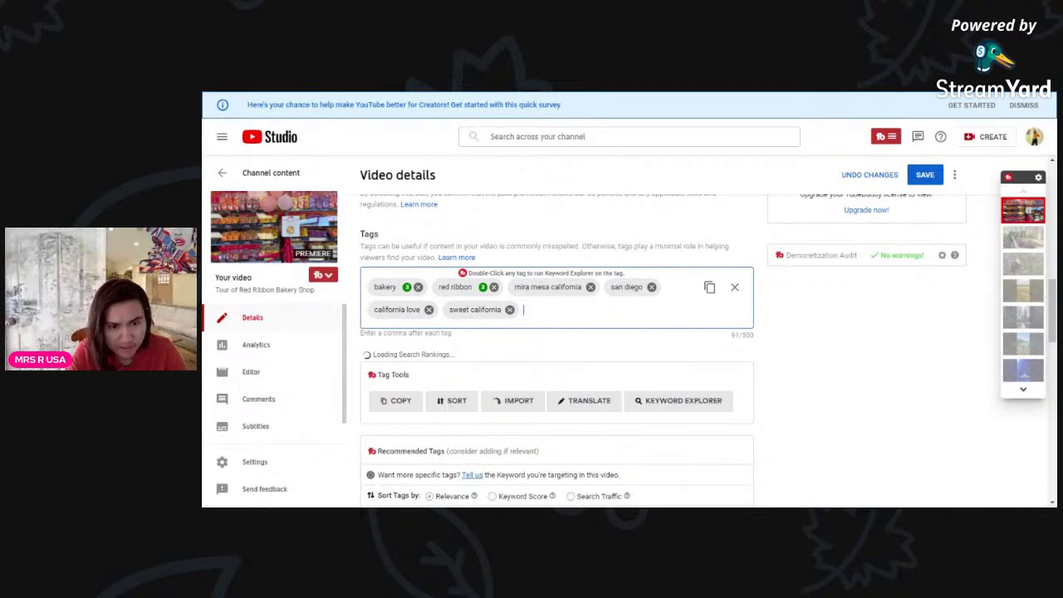
{"action": "type", "text": "food"}
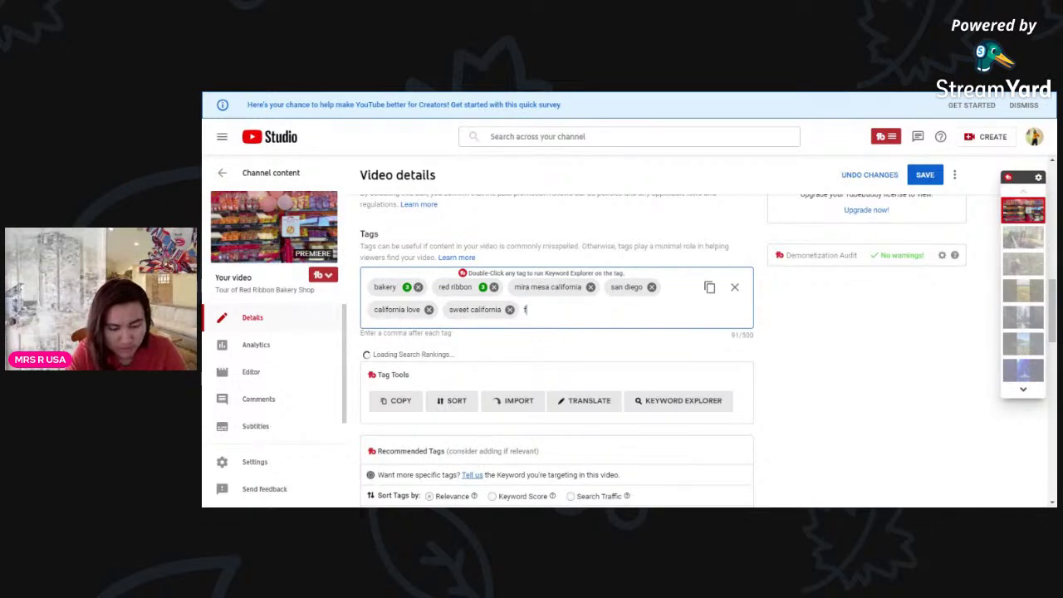
{"action": "key", "text": "BackSpace"}
{"action": "key", "text": "BackSpace"}
{"action": "key", "text": "BackSpace"}
{"action": "key", "text": "BackSpace"}
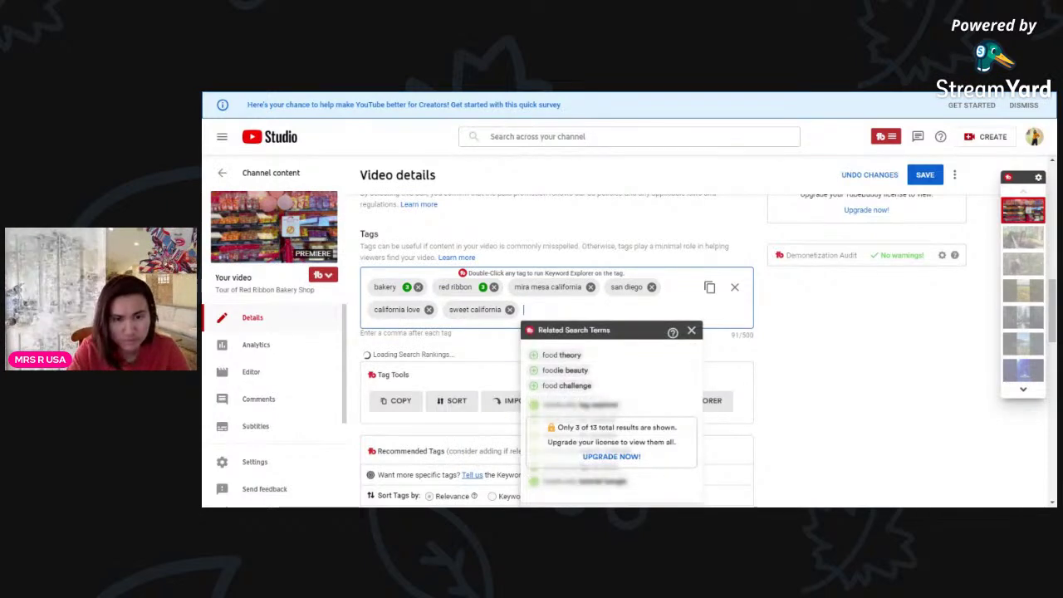
Try "pinoy store in ca" as a tag against the related search terms, and clear the entry
{"action": "type", "text": "pino"}
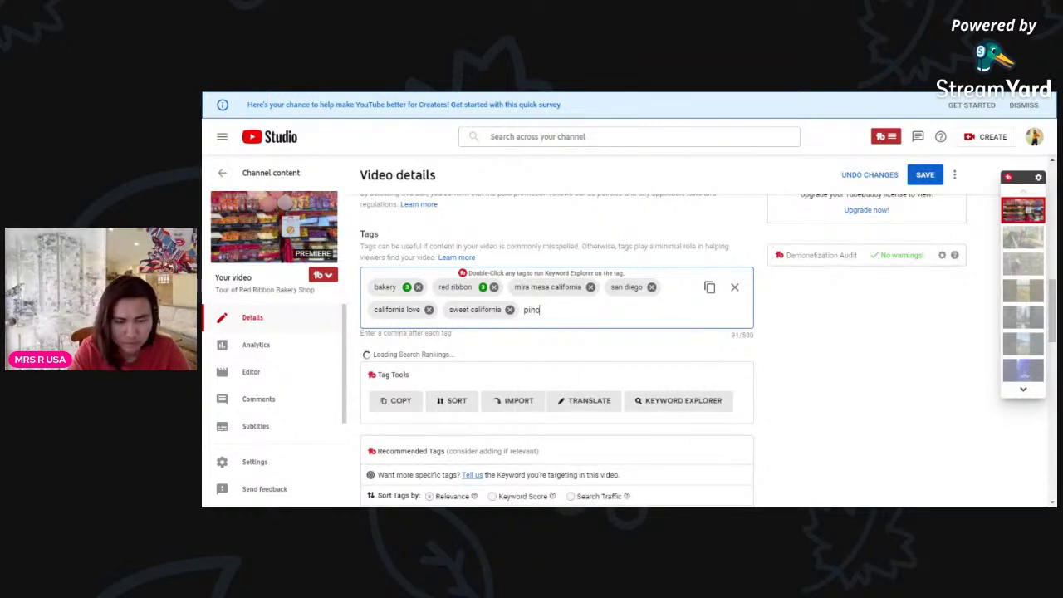
{"action": "type", "text": "y store"}
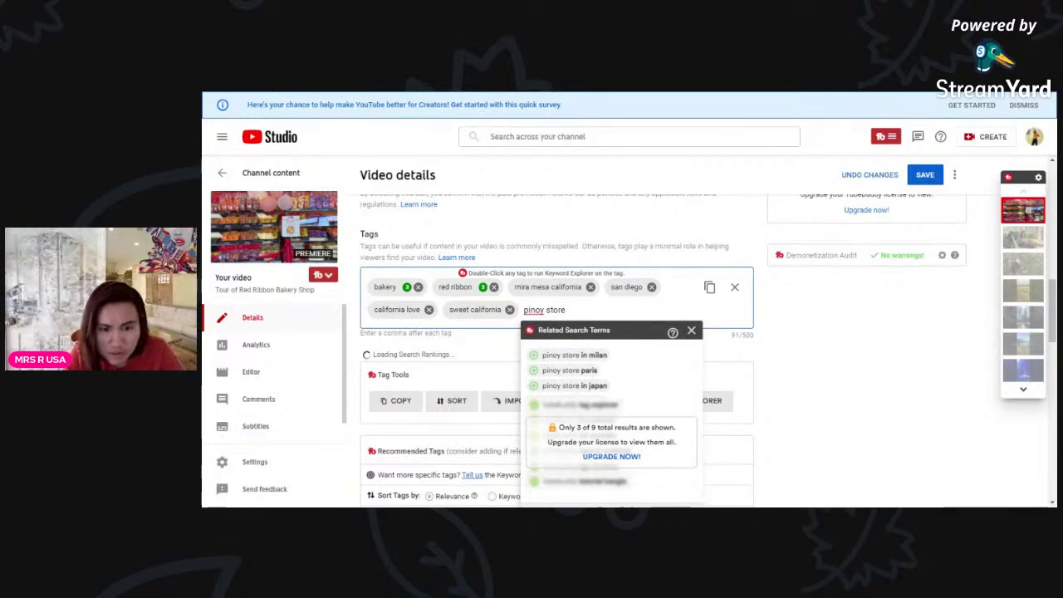
{"action": "type", "text": " in c"}
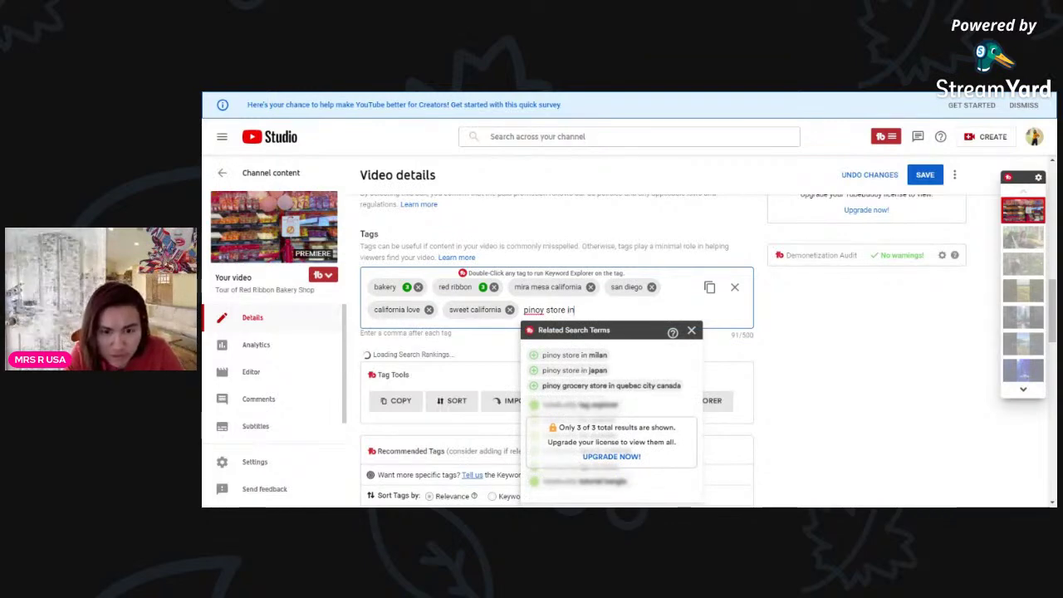
{"action": "type", "text": "a"}
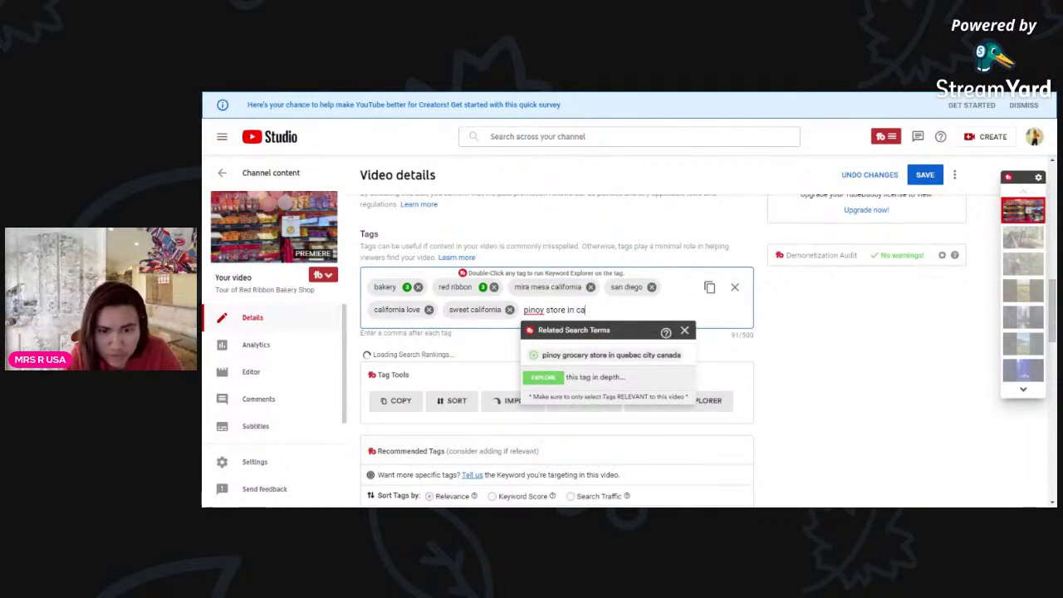
{"action": "key", "text": "BackSpace"}
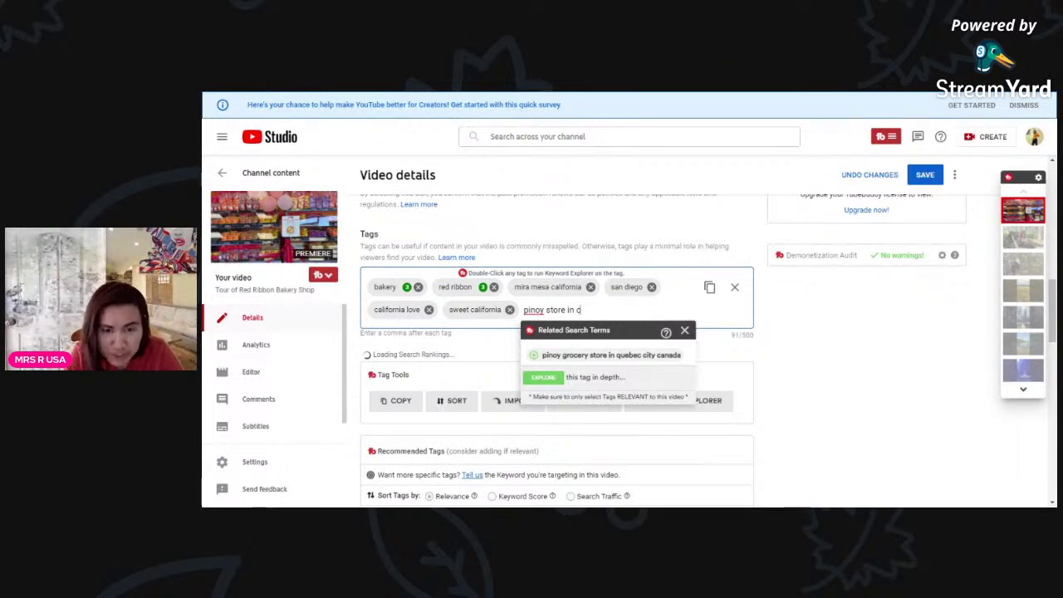
{"action": "key", "text": "BackSpace"}
{"action": "key", "text": "BackSpace"}
{"action": "key", "text": "BackSpace"}
{"action": "key", "text": "BackSpace"}
{"action": "key", "text": "BackSpace"}
{"action": "key", "text": "BackSpace"}
{"action": "key", "text": "BackSpace"}
{"action": "key", "text": "BackSpace"}
{"action": "key", "text": "BackSpace"}
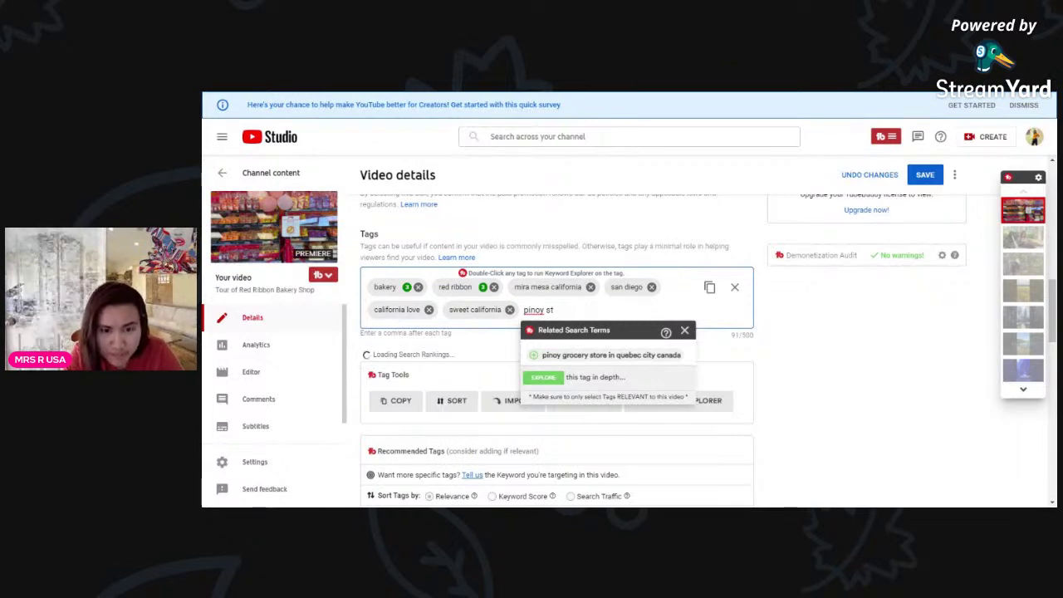
{"action": "key", "text": "BackSpace"}
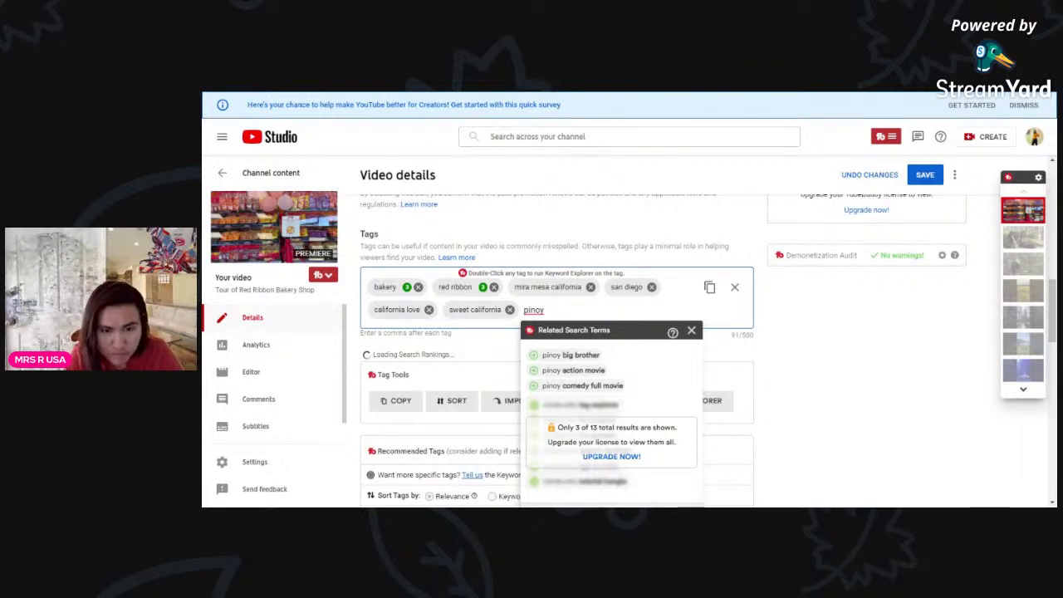
{"action": "key", "text": "BackSpace"}
{"action": "key", "text": "BackSpace"}
{"action": "key", "text": "BackSpace"}
{"action": "key", "text": "BackSpace"}
{"action": "key", "text": "BackSpace"}
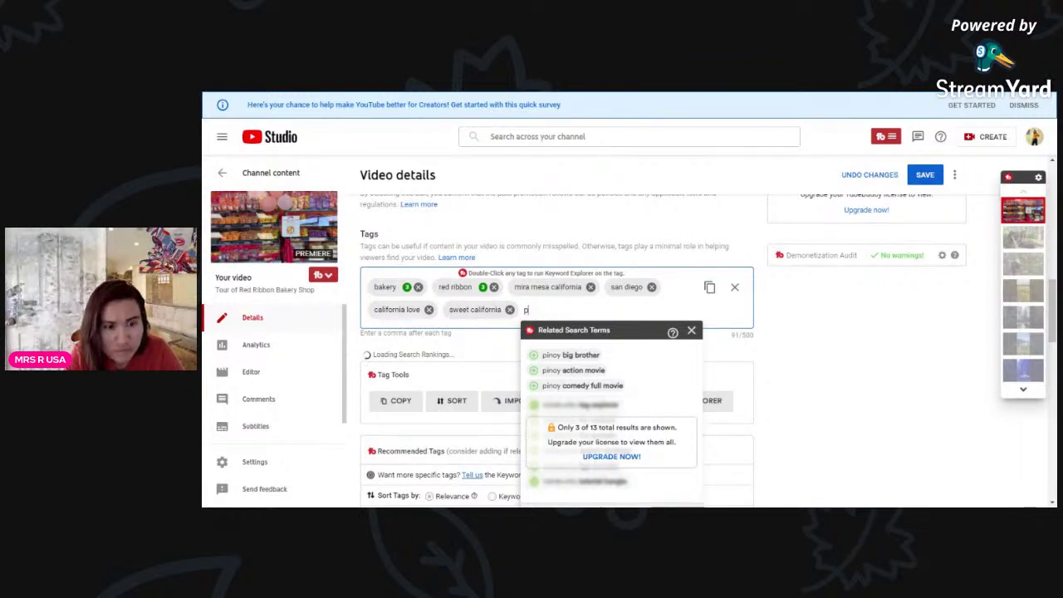
Look up "red ribbon beker" to add the suggested tag "red ribbon bakery", and save the video's changes
{"action": "type", "text": "e"}
{"action": "key", "text": "BackSpace"}
{"action": "type", "text": "re"}
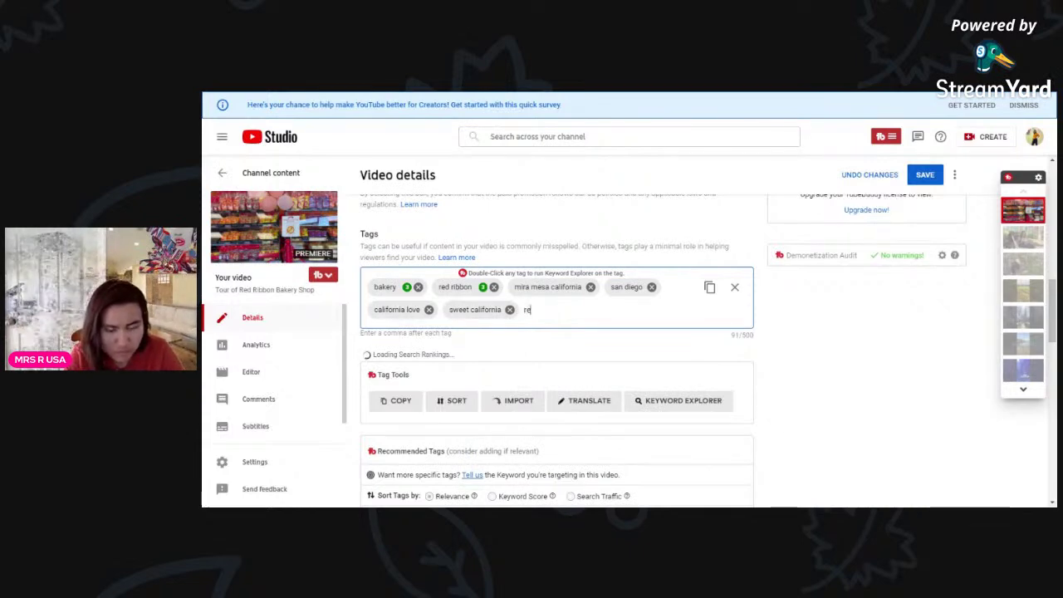
{"action": "type", "text": "d rib"}
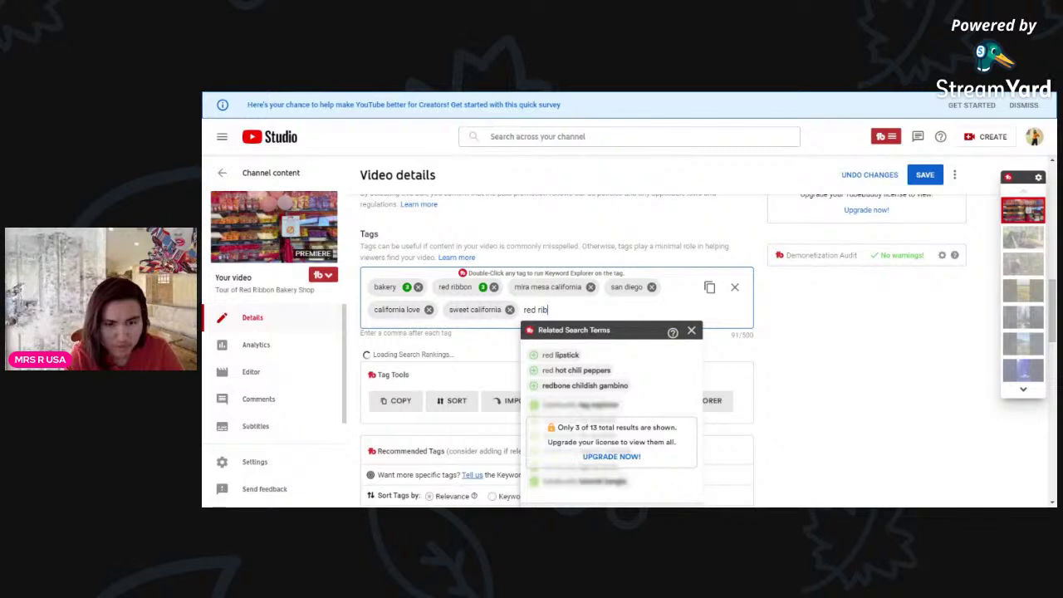
{"action": "type", "text": "bon"}
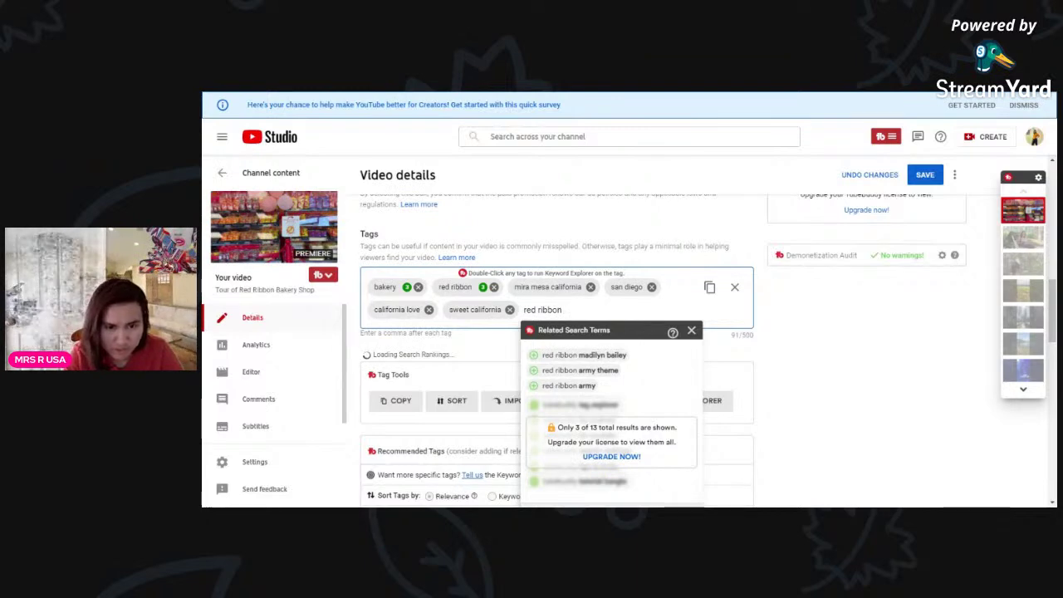
{"action": "type", "text": " beke"}
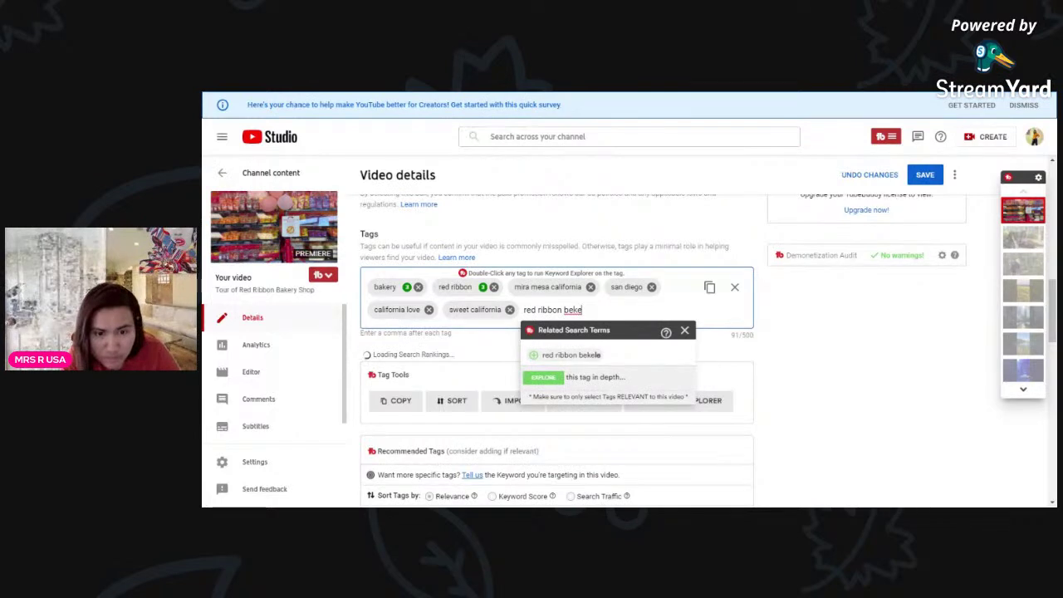
{"action": "type", "text": "r"}
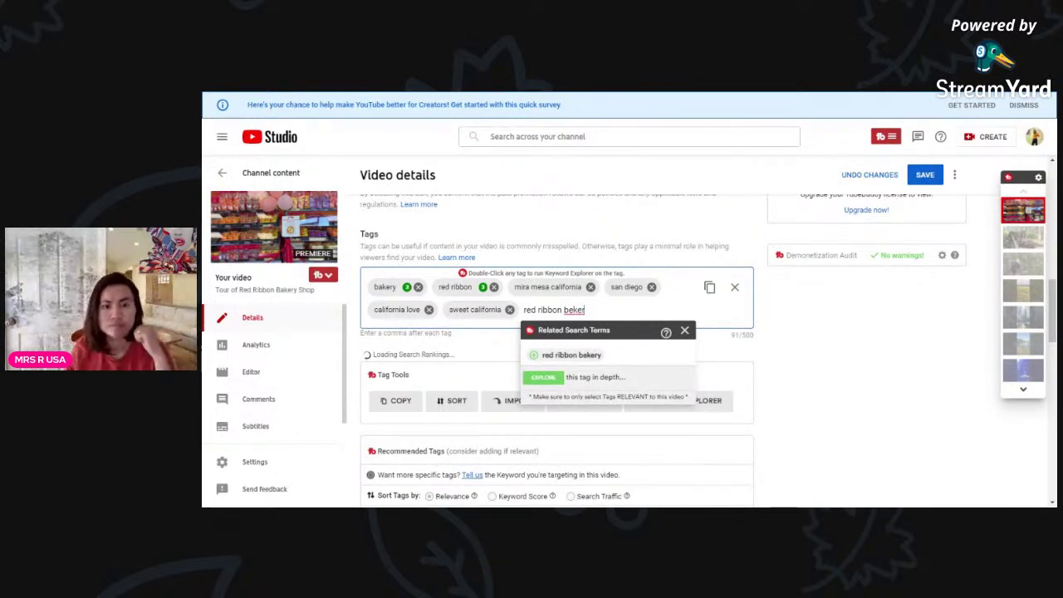
{"action": "left_click", "coordinate": [573, 356]}
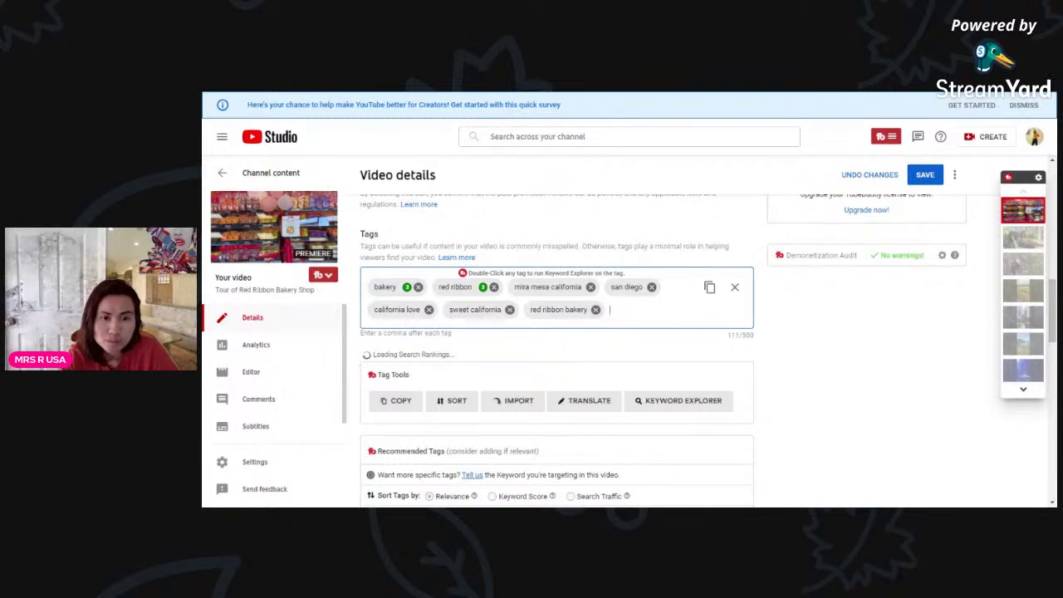
{"action": "left_click", "coordinate": [926, 176]}
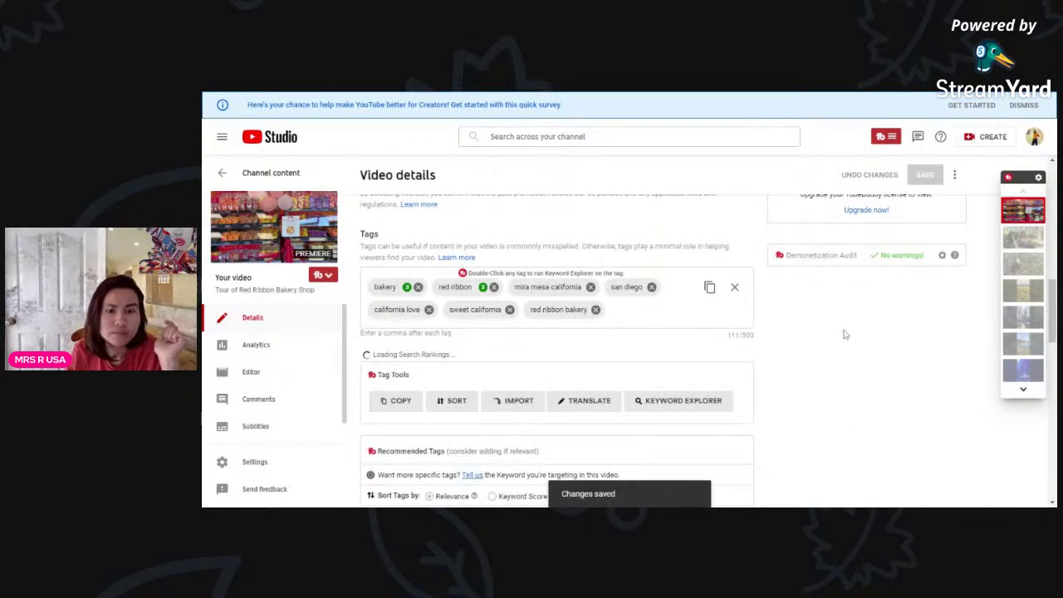
Review the video's details, from the title and description through the tags and recommended tags to the comment and live chat settings
{"action": "scroll", "coordinate": [851, 349], "scroll_direction": "down", "scroll_amount": 1}
{"action": "scroll", "coordinate": [850, 349], "scroll_direction": "down", "scroll_amount": 15}
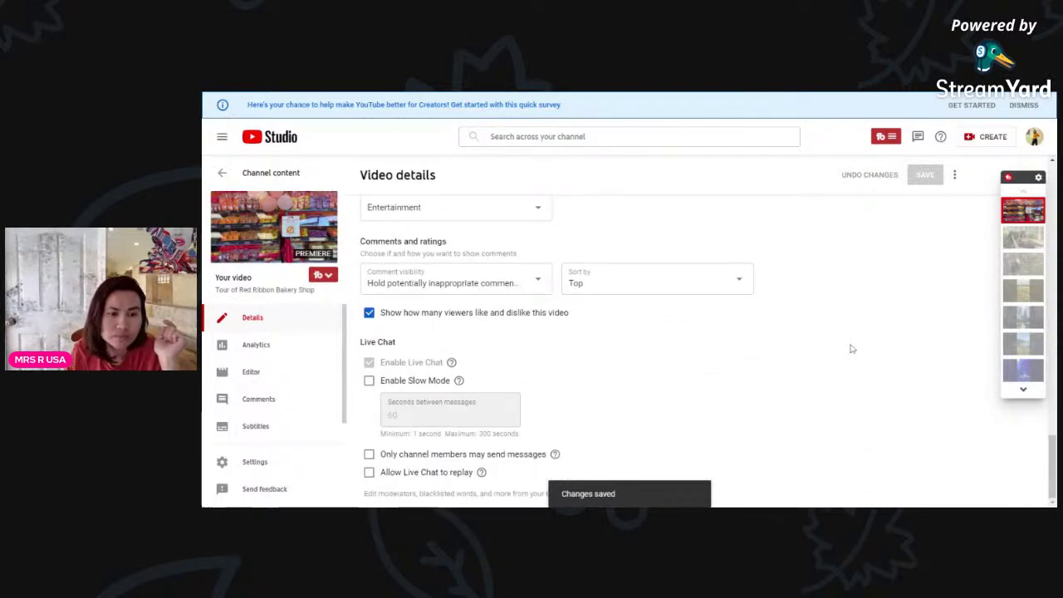
{"action": "scroll", "coordinate": [850, 349], "scroll_direction": "up", "scroll_amount": 4}
{"action": "scroll", "coordinate": [851, 348], "scroll_direction": "up", "scroll_amount": 15}
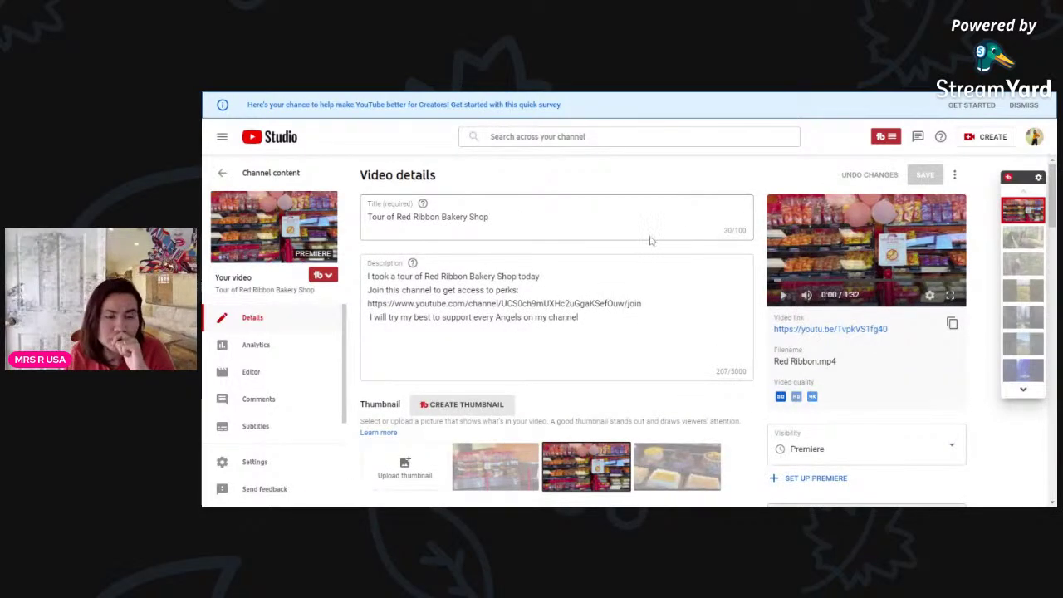
{"action": "scroll", "coordinate": [661, 250], "scroll_direction": "down", "scroll_amount": 3}
{"action": "scroll", "coordinate": [662, 254], "scroll_direction": "up", "scroll_amount": 3}
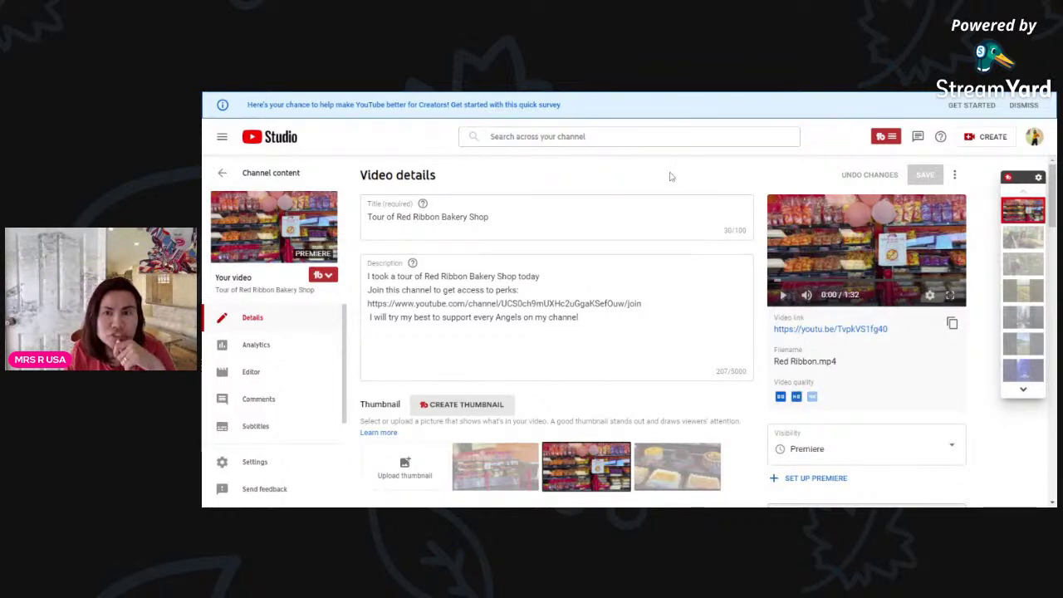
{"action": "scroll", "coordinate": [660, 175], "scroll_direction": "down", "scroll_amount": 10}
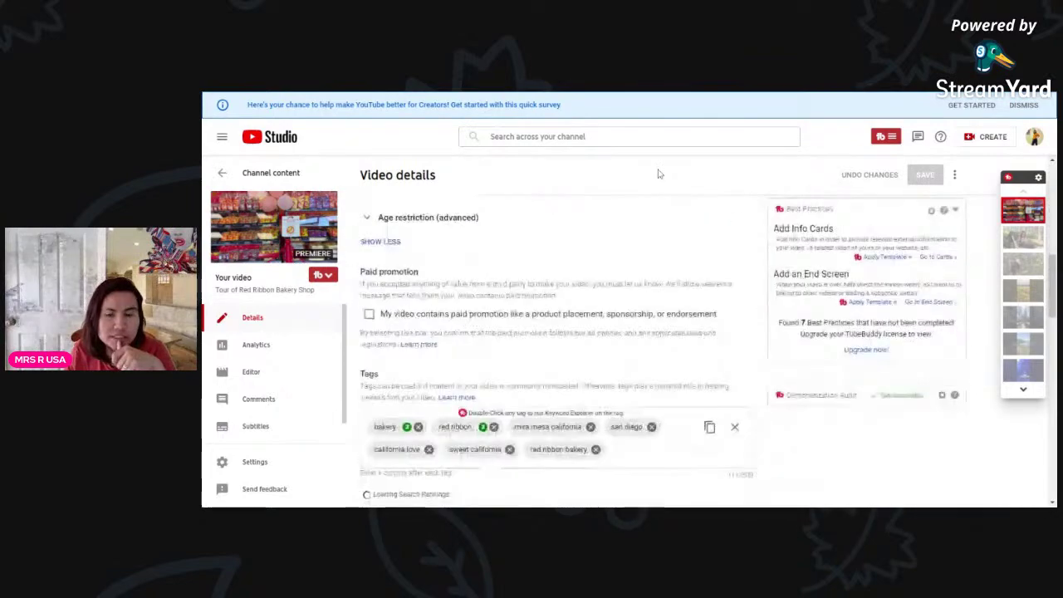
{"action": "scroll", "coordinate": [660, 174], "scroll_direction": "down", "scroll_amount": 4}
{"action": "scroll", "coordinate": [661, 175], "scroll_direction": "up", "scroll_amount": 8}
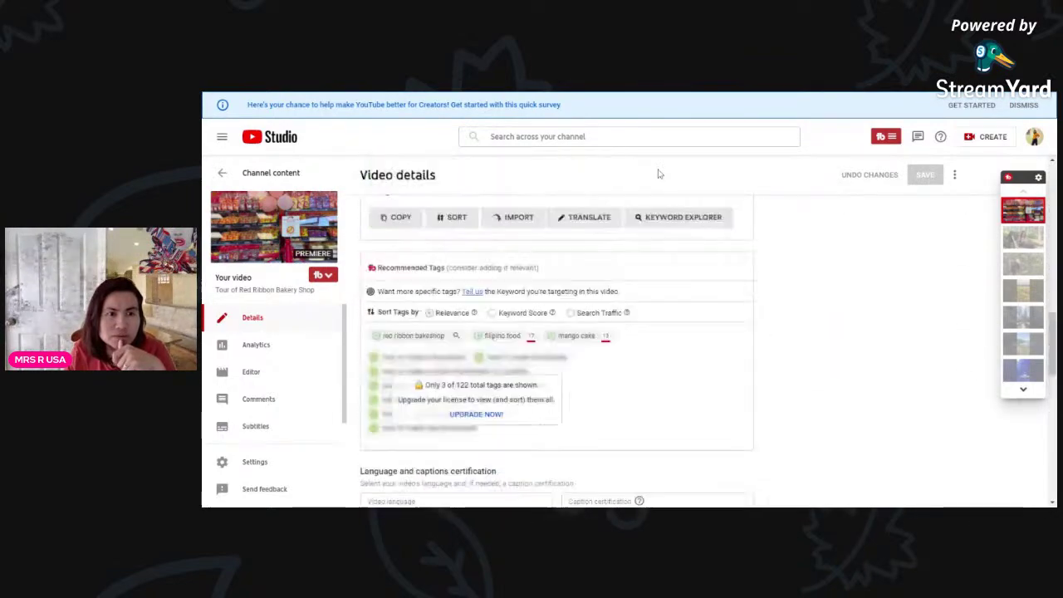
{"action": "scroll", "coordinate": [658, 174], "scroll_direction": "up", "scroll_amount": 8}
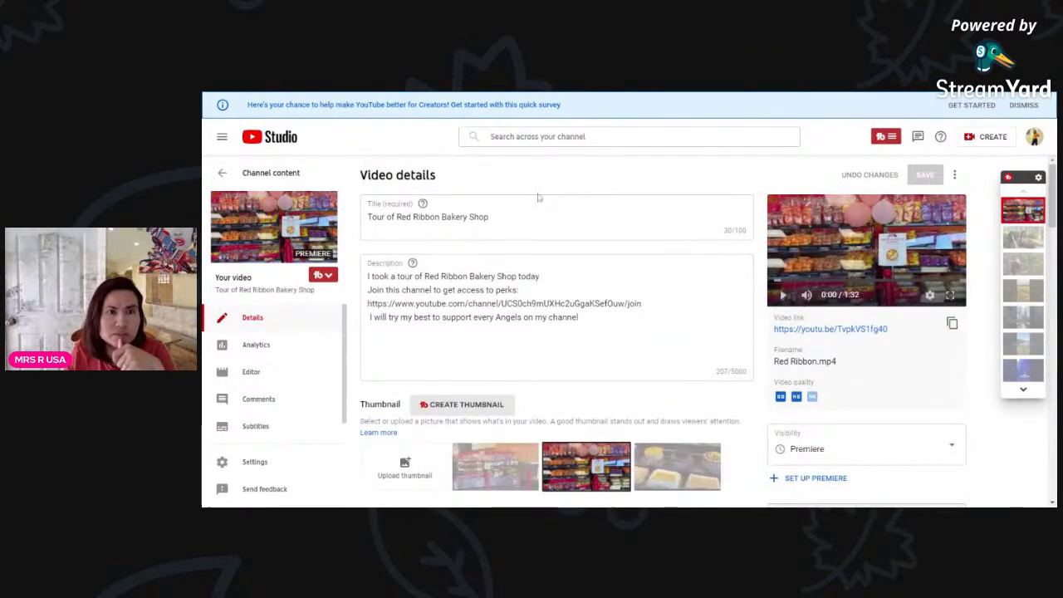